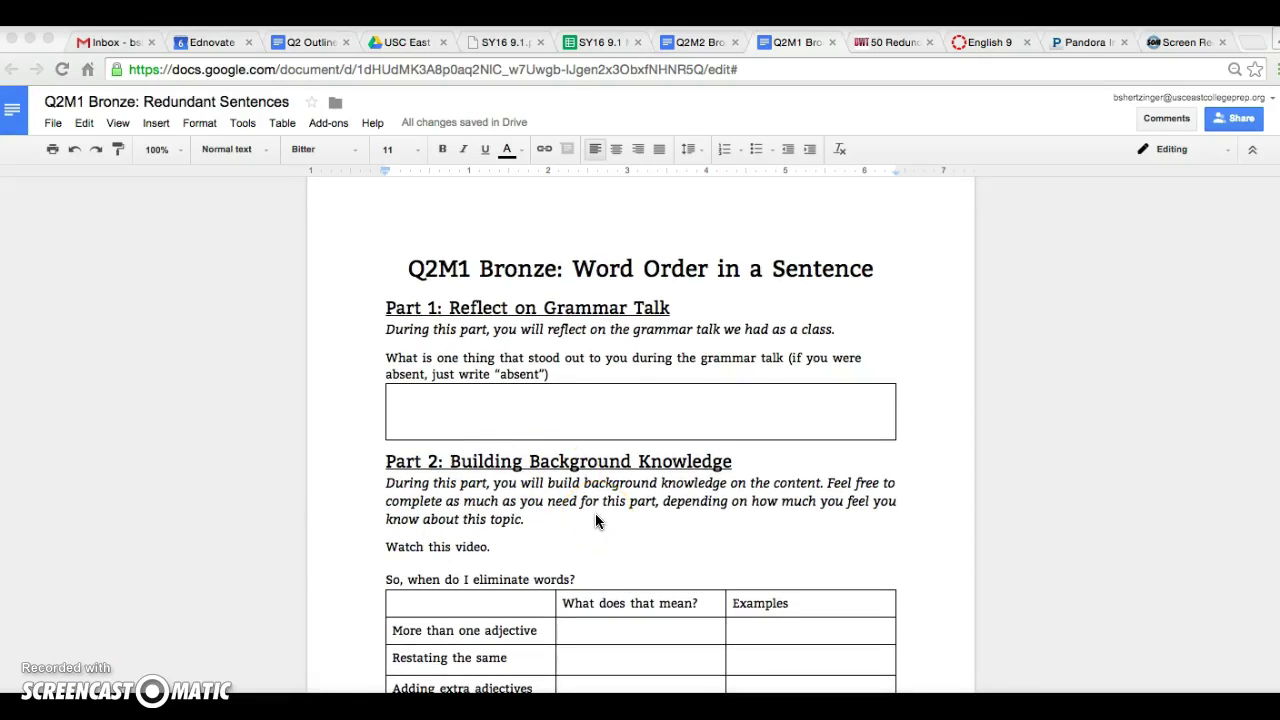
Enter the meaning 'The author uses more than one adjective (descriptive word) to describe something'
{"action": "left_click", "coordinate": [735, 432]}
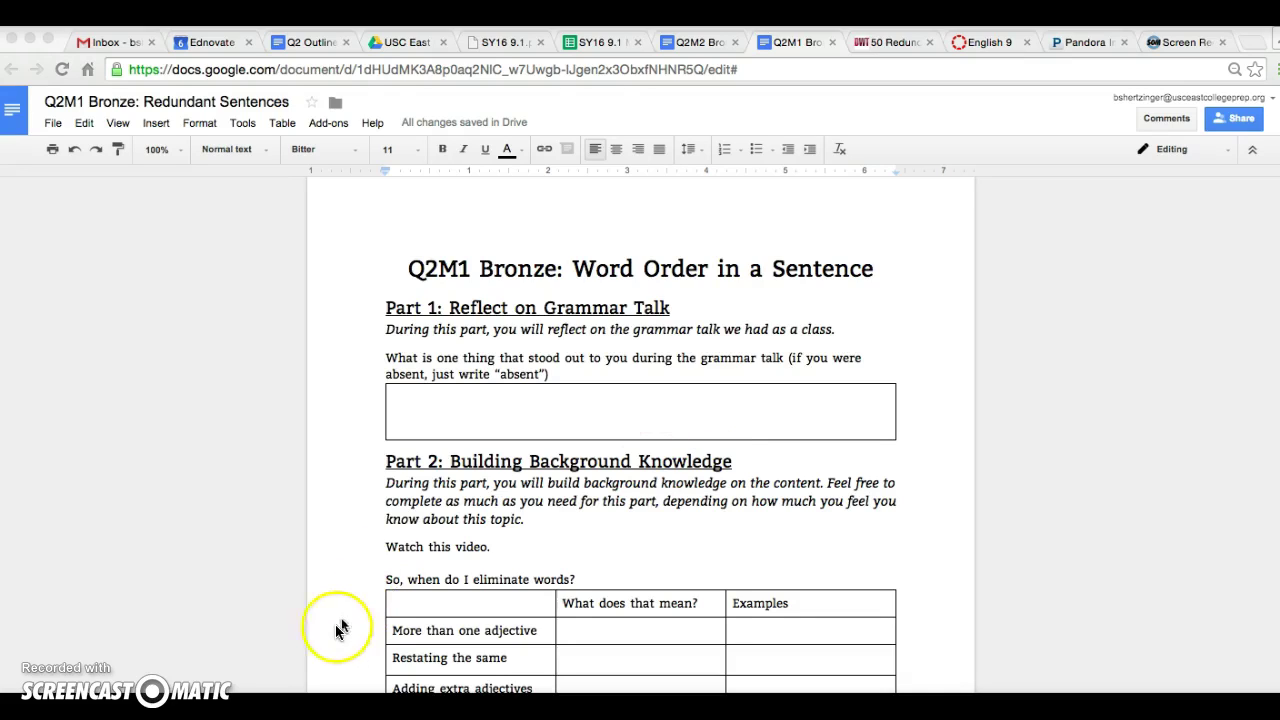
{"action": "scroll", "coordinate": [679, 543], "scroll_direction": "down", "scroll_amount": 1}
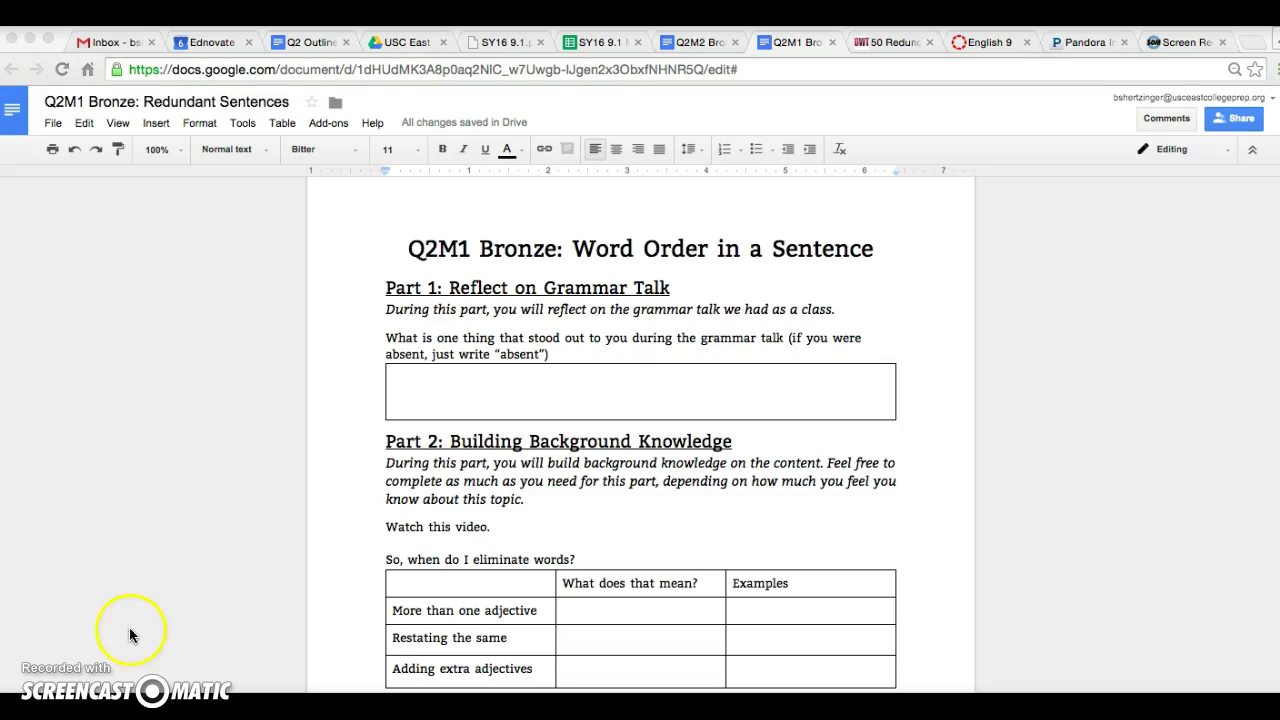
{"action": "scroll", "coordinate": [743, 432], "scroll_direction": "down", "scroll_amount": 3}
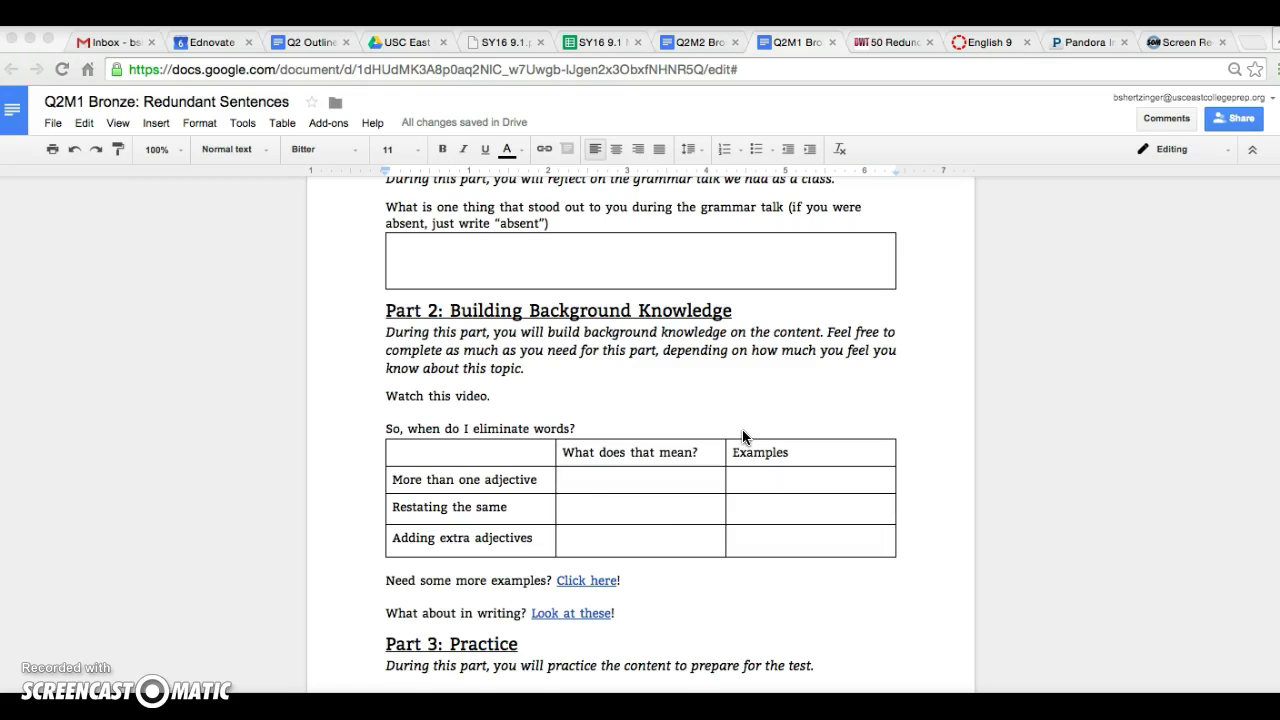
{"action": "scroll", "coordinate": [634, 514], "scroll_direction": "down", "scroll_amount": 1}
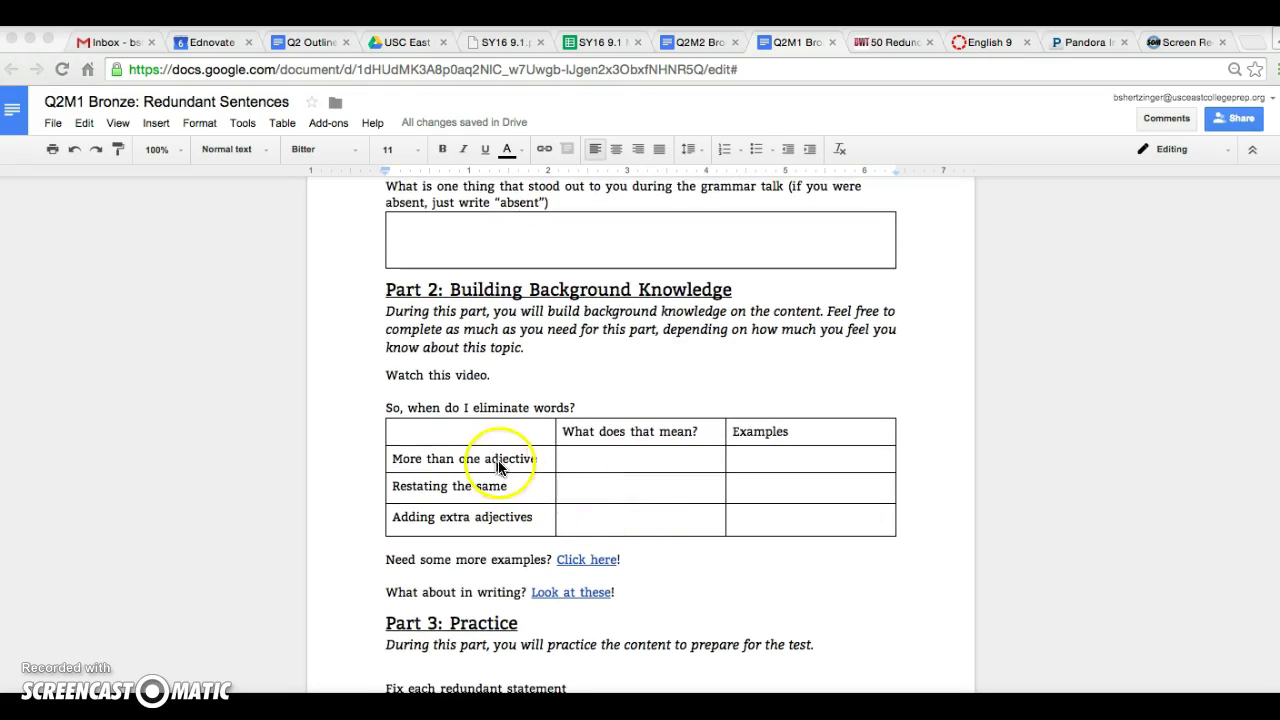
{"action": "left_click", "coordinate": [594, 459]}
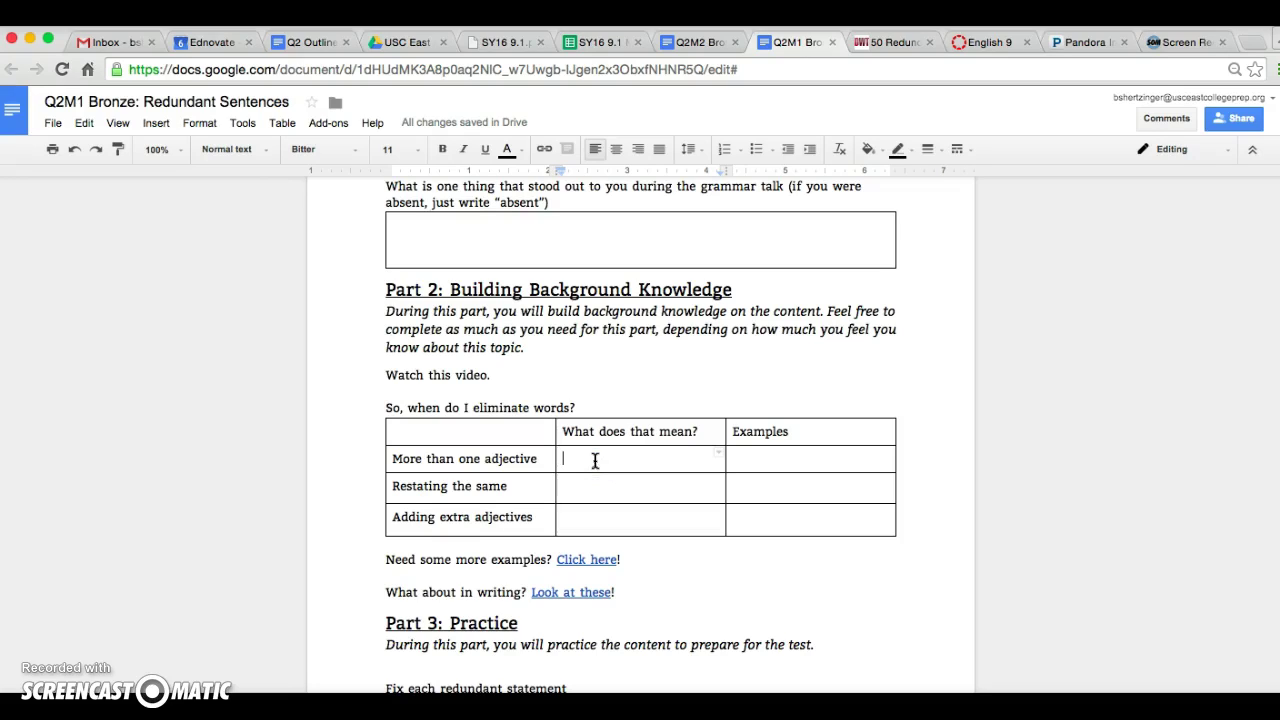
{"action": "type", "text": "Th"}
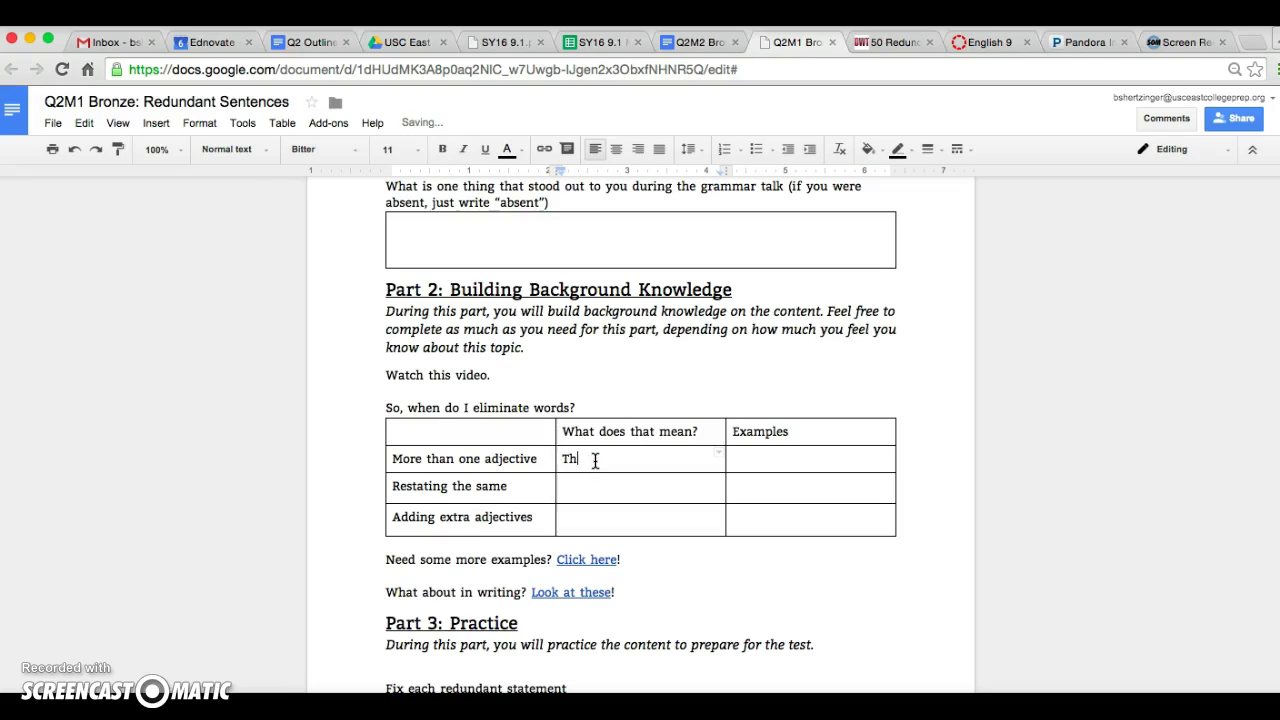
{"action": "type", "text": "e author uses more than one a"}
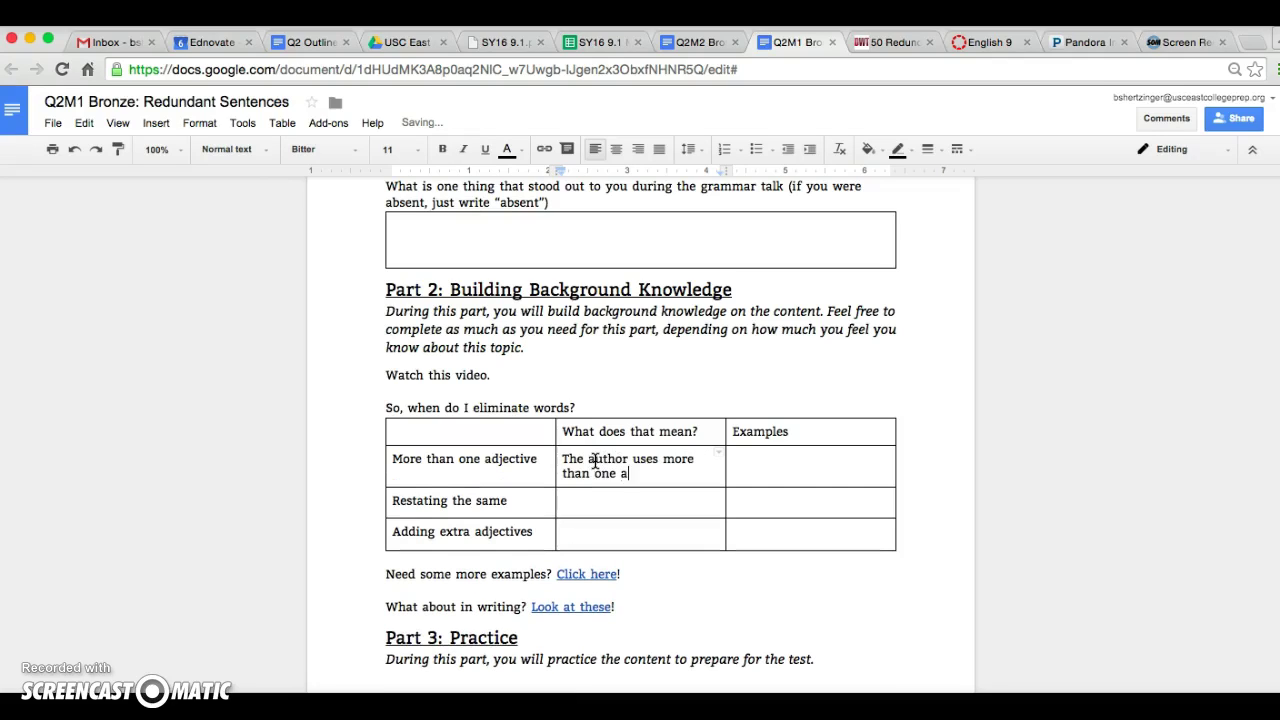
{"action": "type", "text": "djective ("}
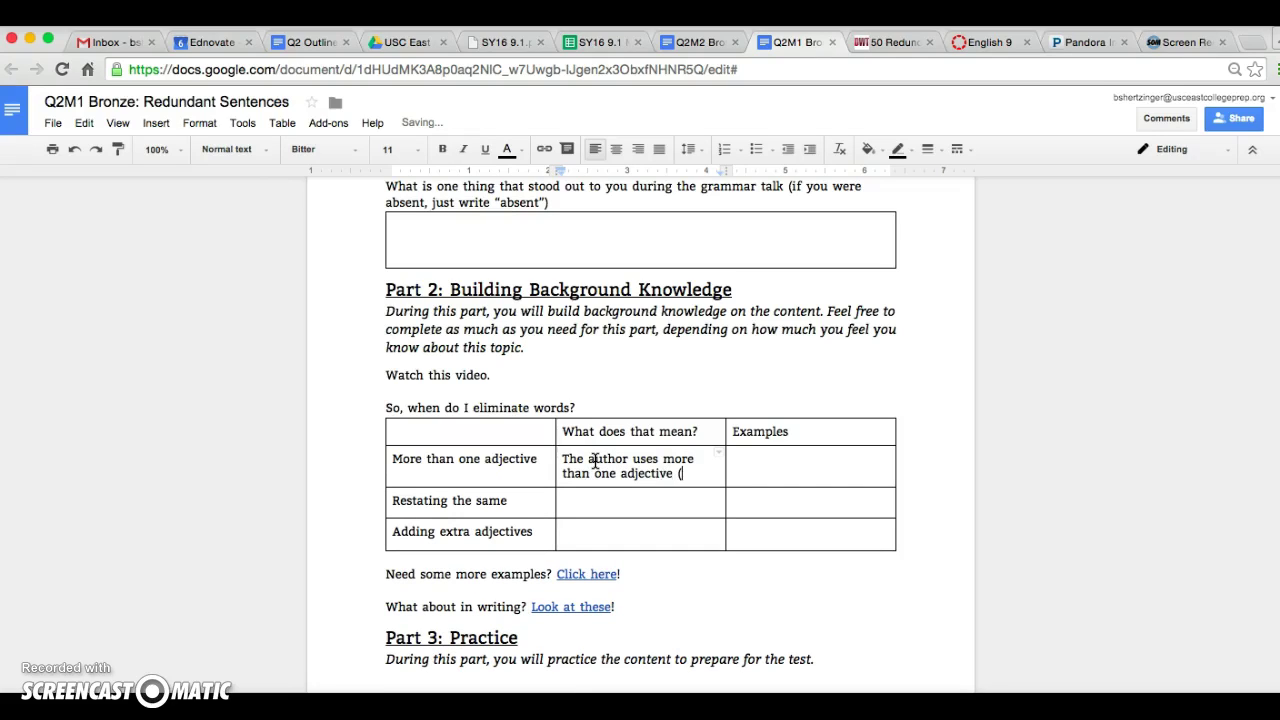
{"action": "type", "text": "descriptive"}
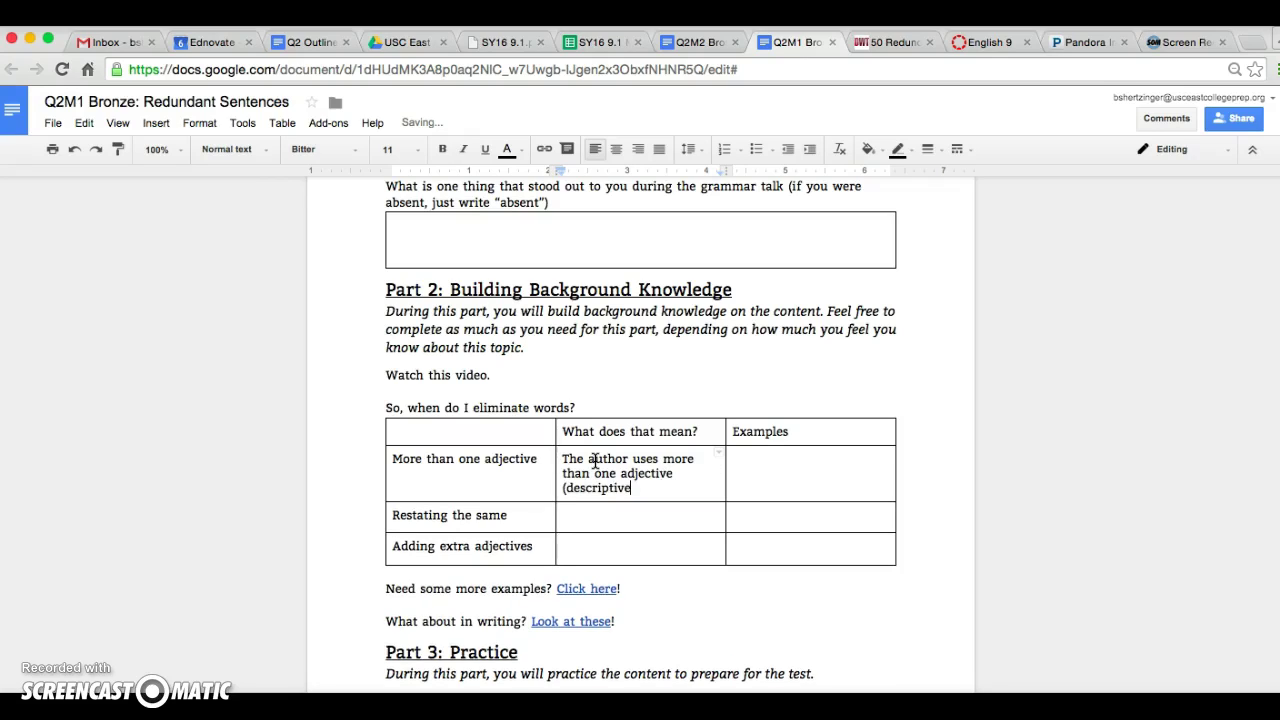
{"action": "type", "text": " word) to describe something"}
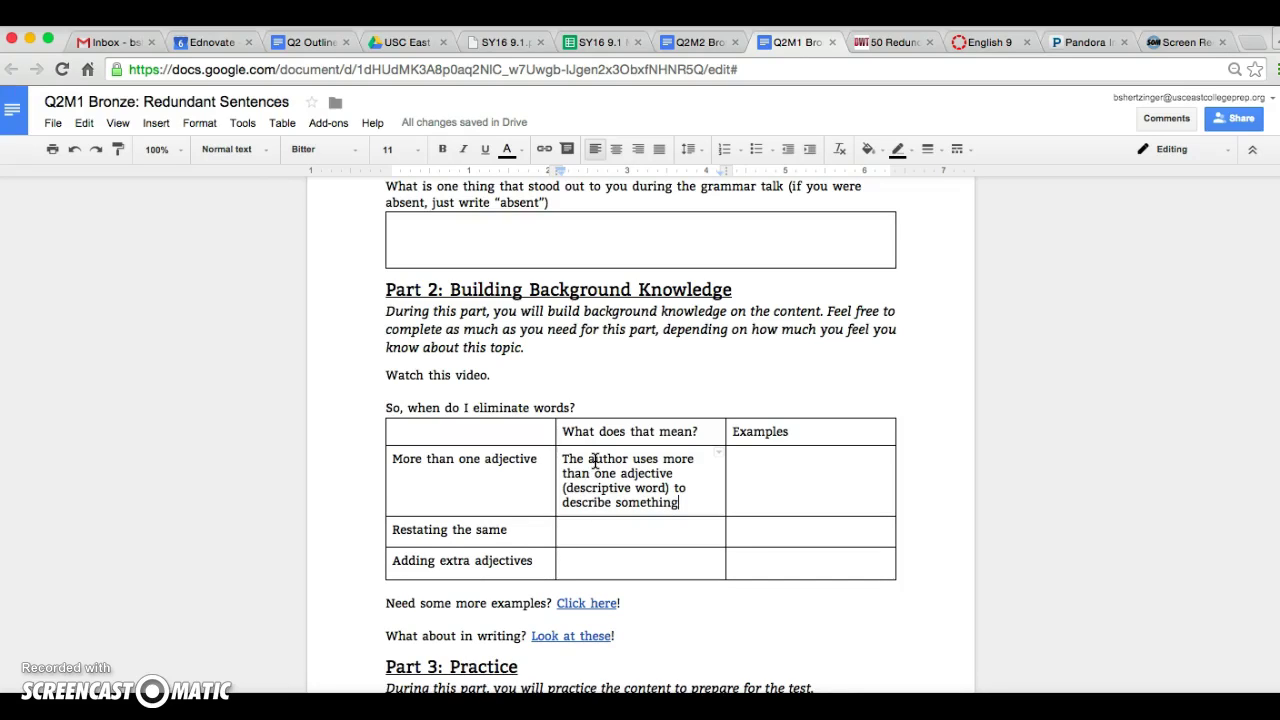
Add the example 'The dog's fur was soft and fluffy. -->' with the fix 'The dog's fur was soft.'
{"action": "left_click", "coordinate": [737, 461]}
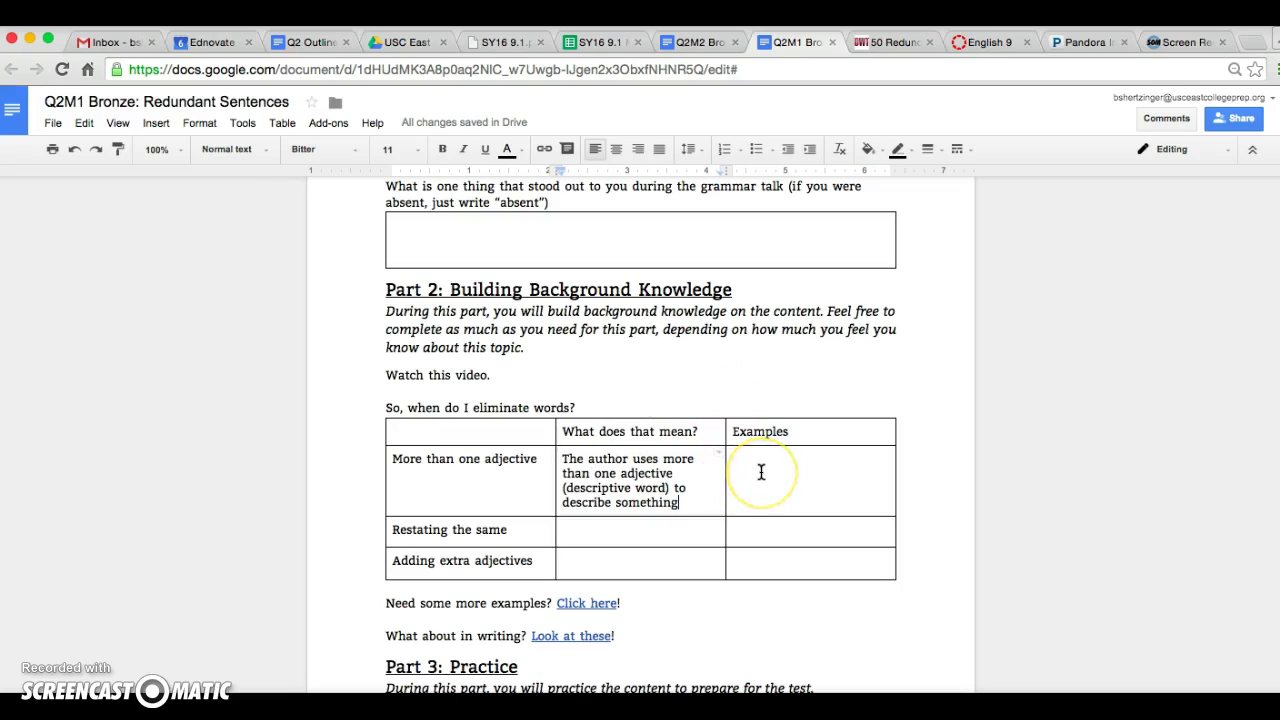
{"action": "left_click", "coordinate": [761, 472]}
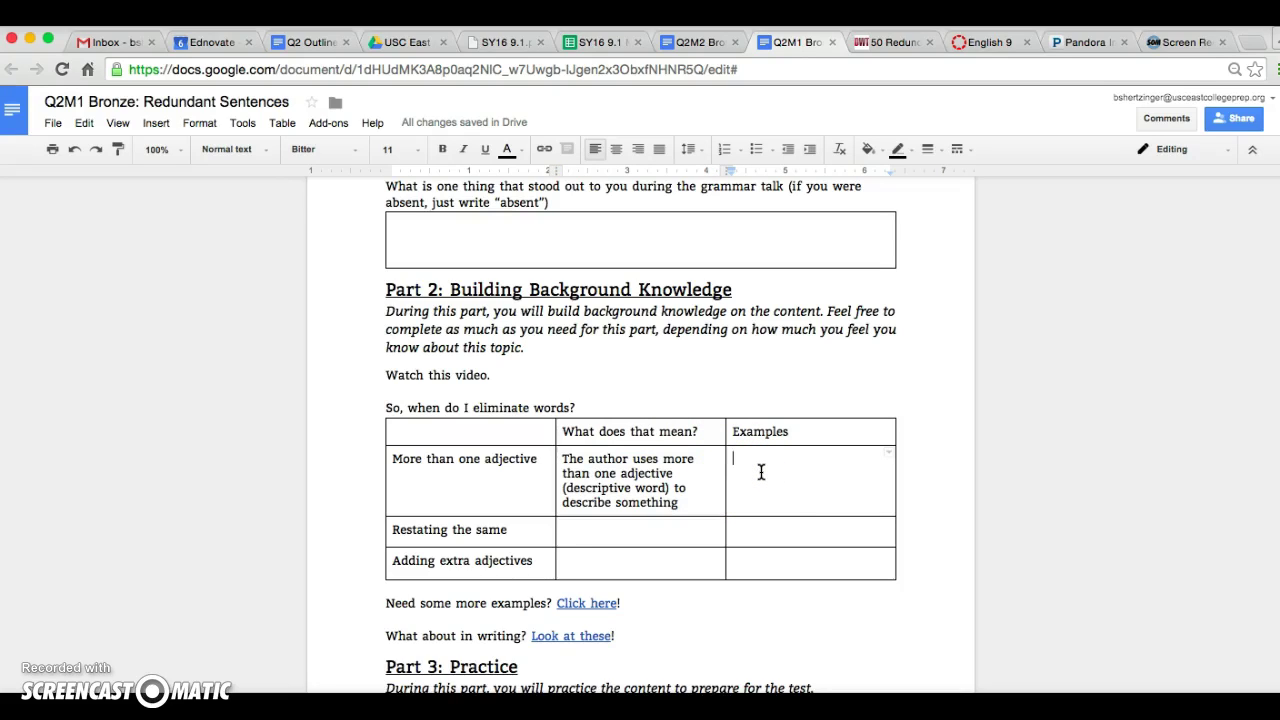
{"action": "type", "text": "The do"}
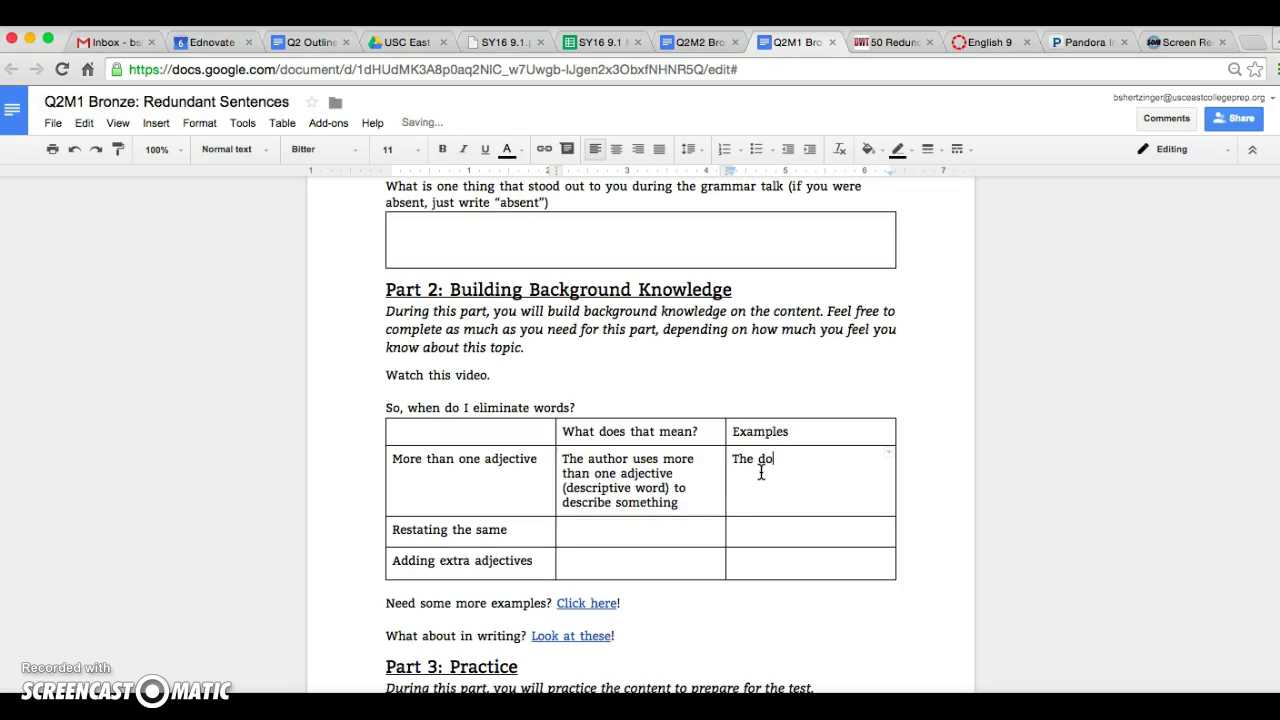
{"action": "type", "text": "g's"}
{"action": "type", "text": " fur was "}
{"action": "type", "text": "soft and f"}
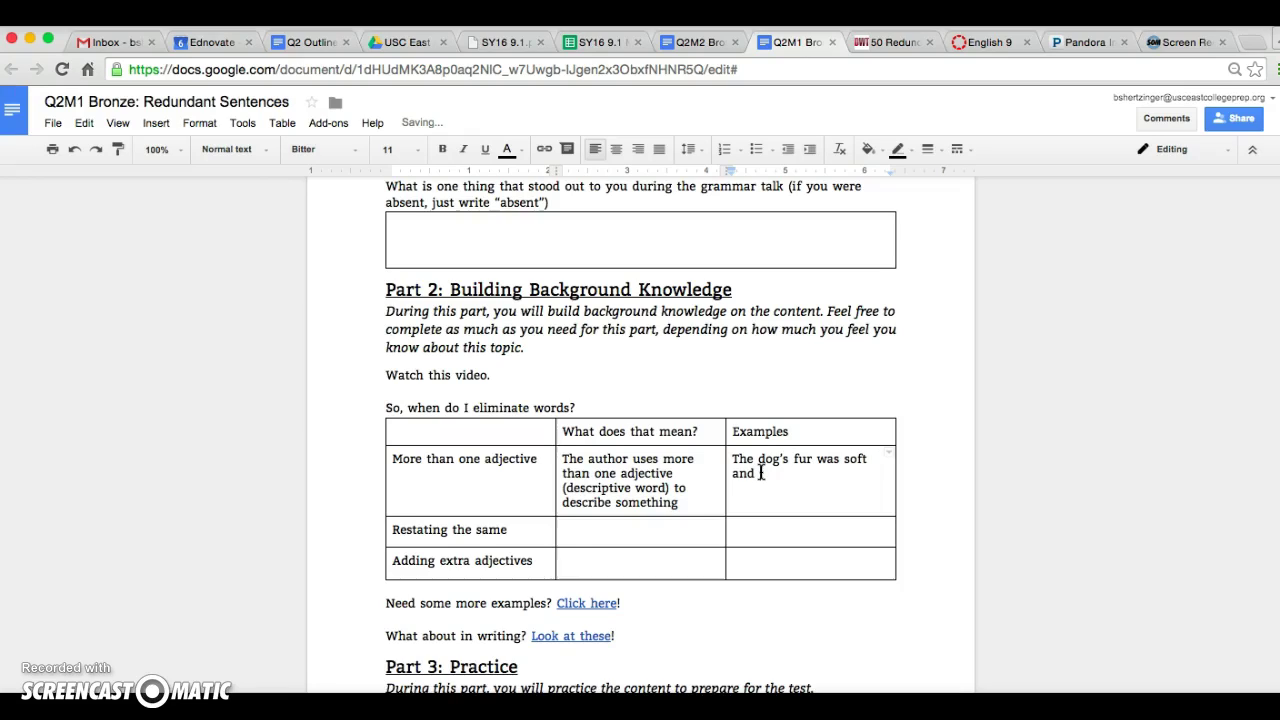
{"action": "type", "text": "luffy"}
{"action": "type", "text": ". --"}
{"action": "type", "text": ">"}
{"action": "key", "text": "Return"}
{"action": "type", "text": "They"}
{"action": "key", "text": "BackSpace"}
{"action": "type", "text": "dog's "}
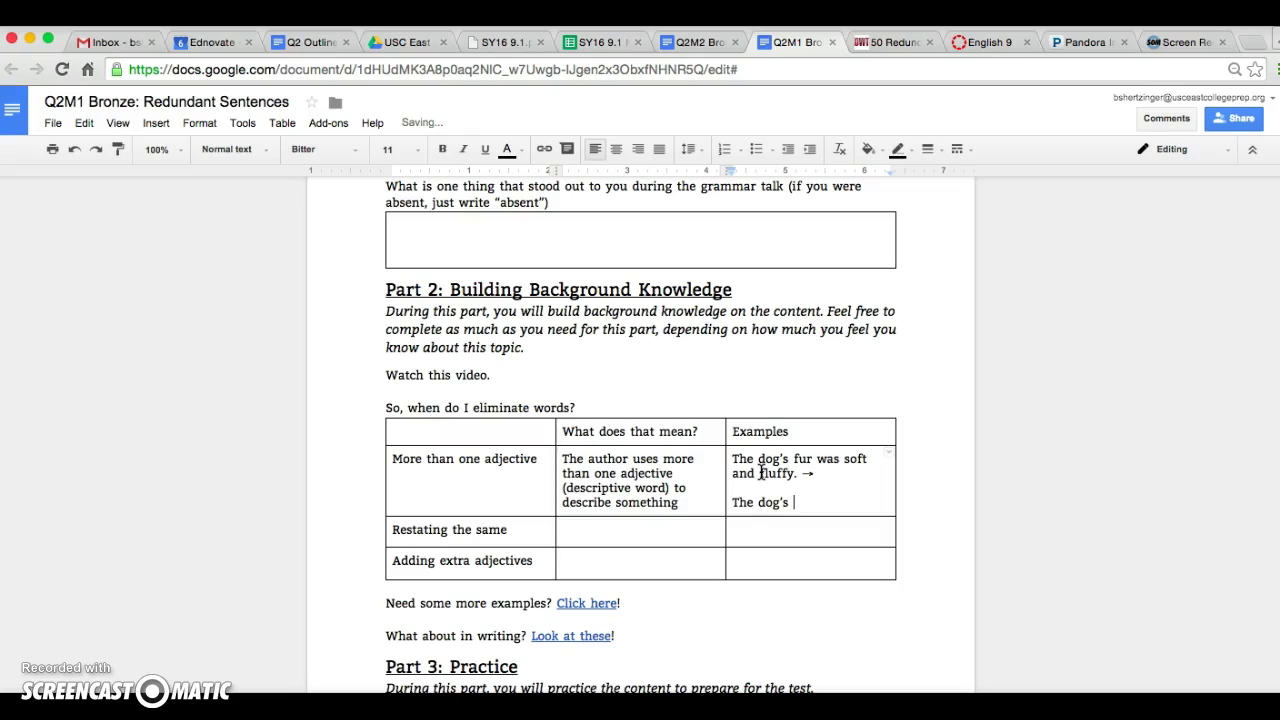
{"action": "type", "text": "fur ws"}
{"action": "key", "text": "BackSpace"}
{"action": "key", "text": "BackSpace"}
{"action": "type", "text": "was soft."}
{"action": "left_click", "coordinate": [24, 712]}
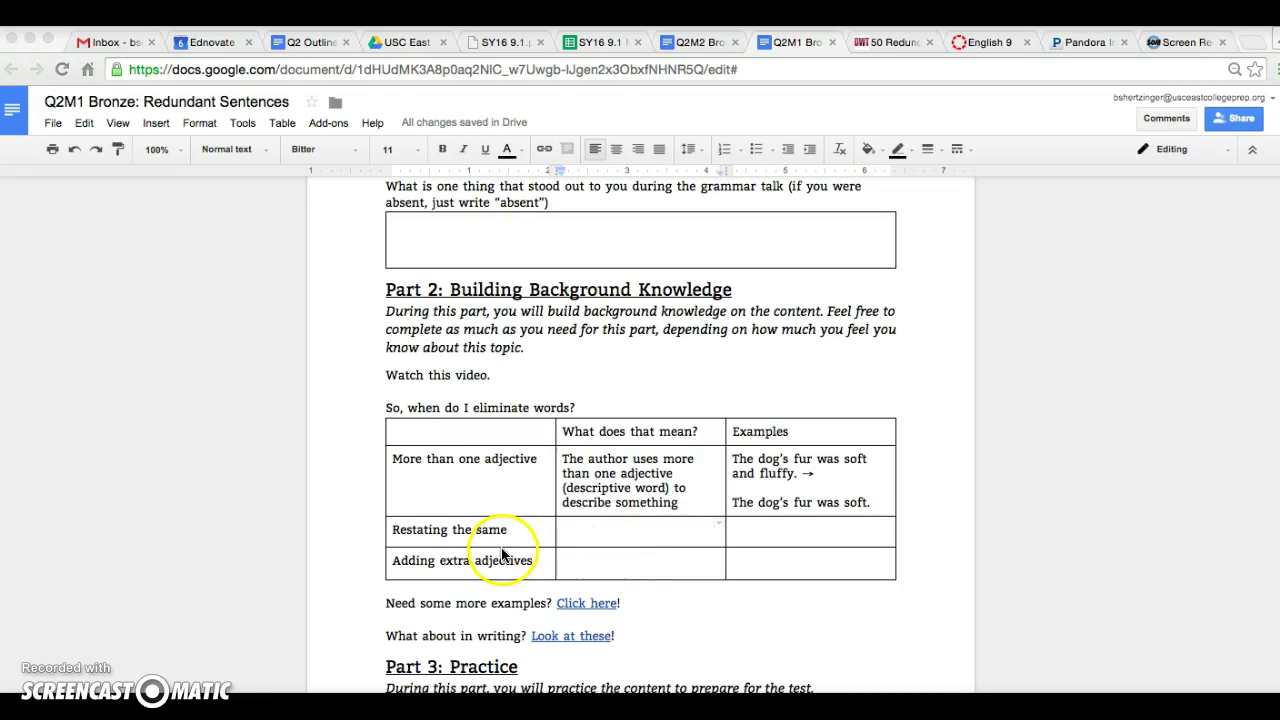
Define it as 'different words to convey the same meaning' and add the heart-racing example
{"action": "left_click", "coordinate": [594, 530]}
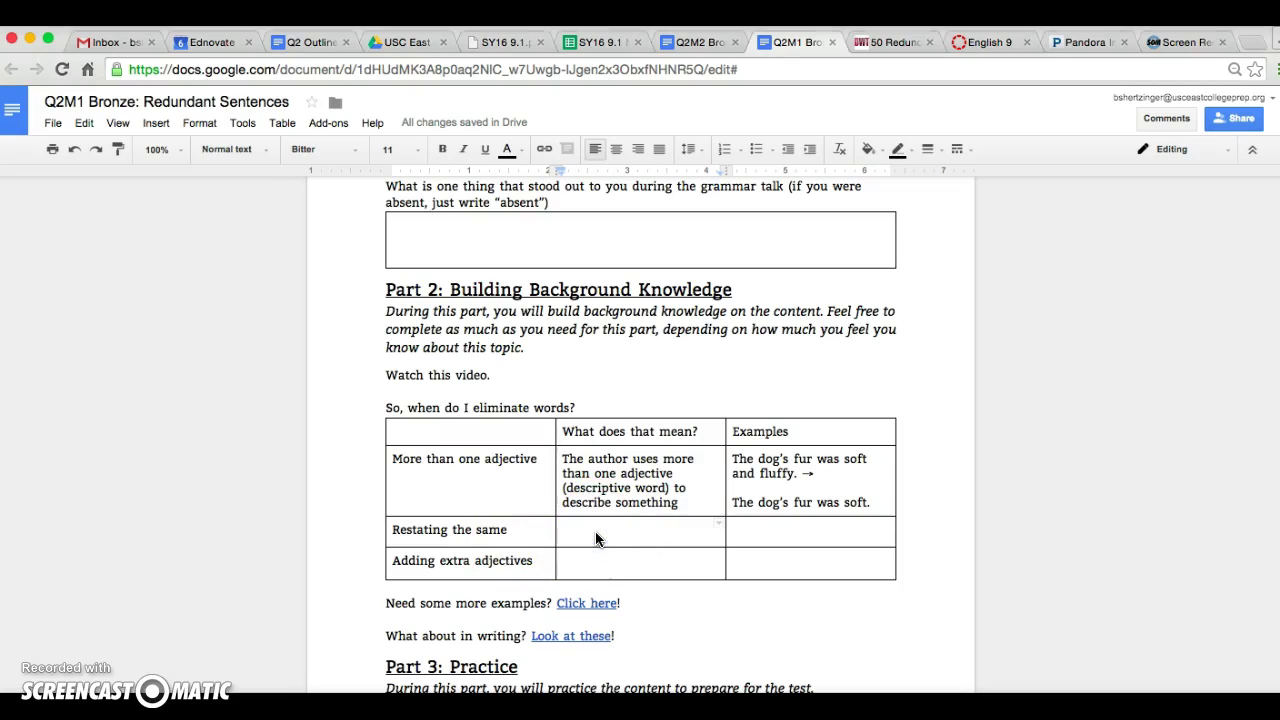
{"action": "type", "text": "T"}
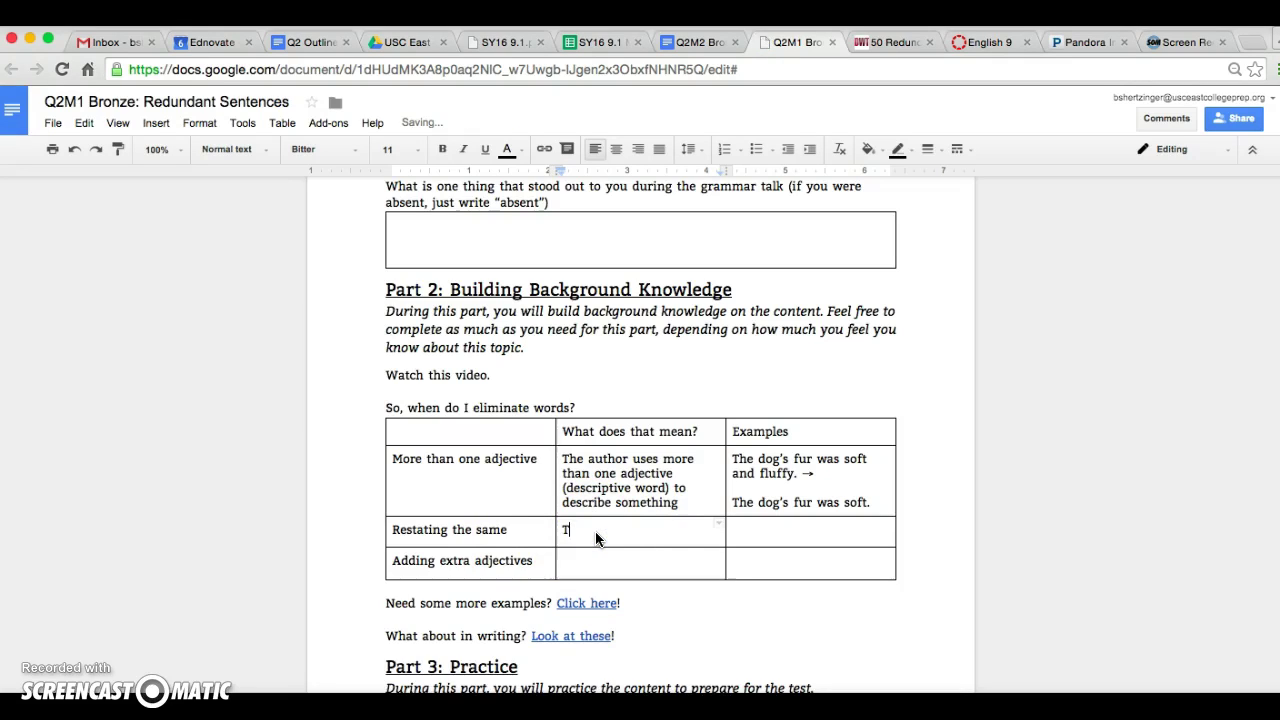
{"action": "type", "text": "he author uses different words to convey"}
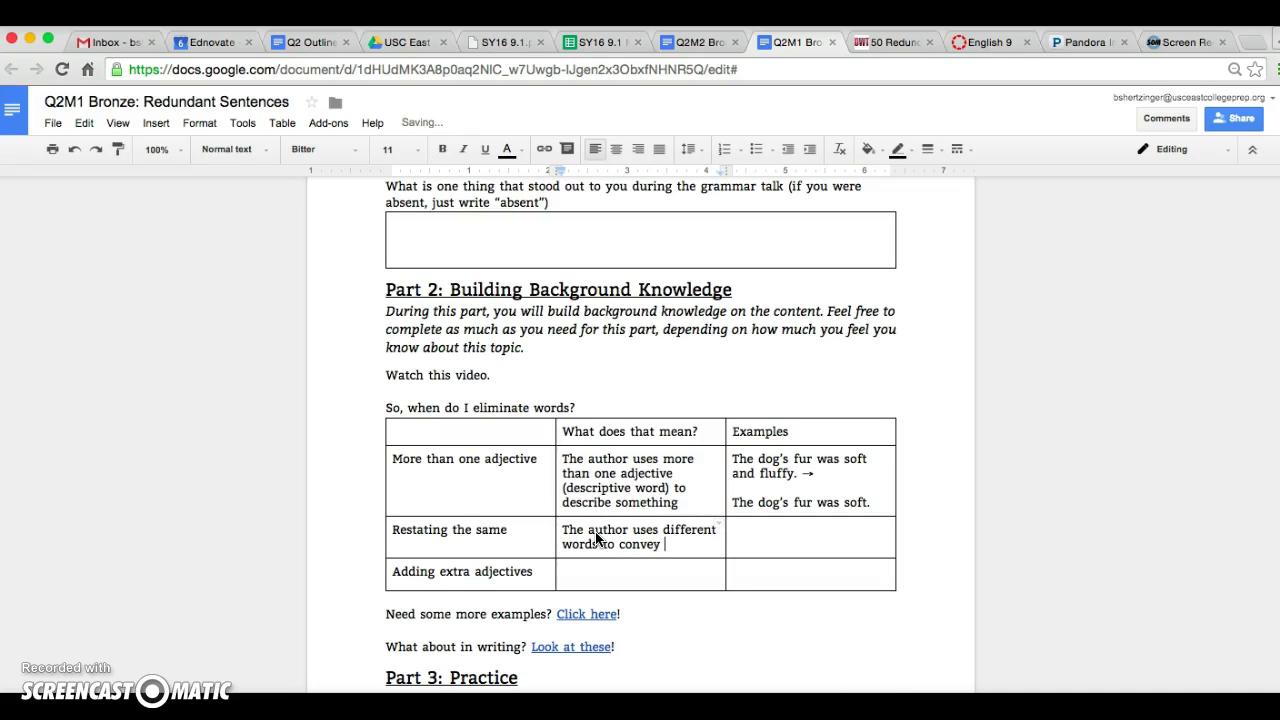
{"action": "type", "text": " the same meaning"}
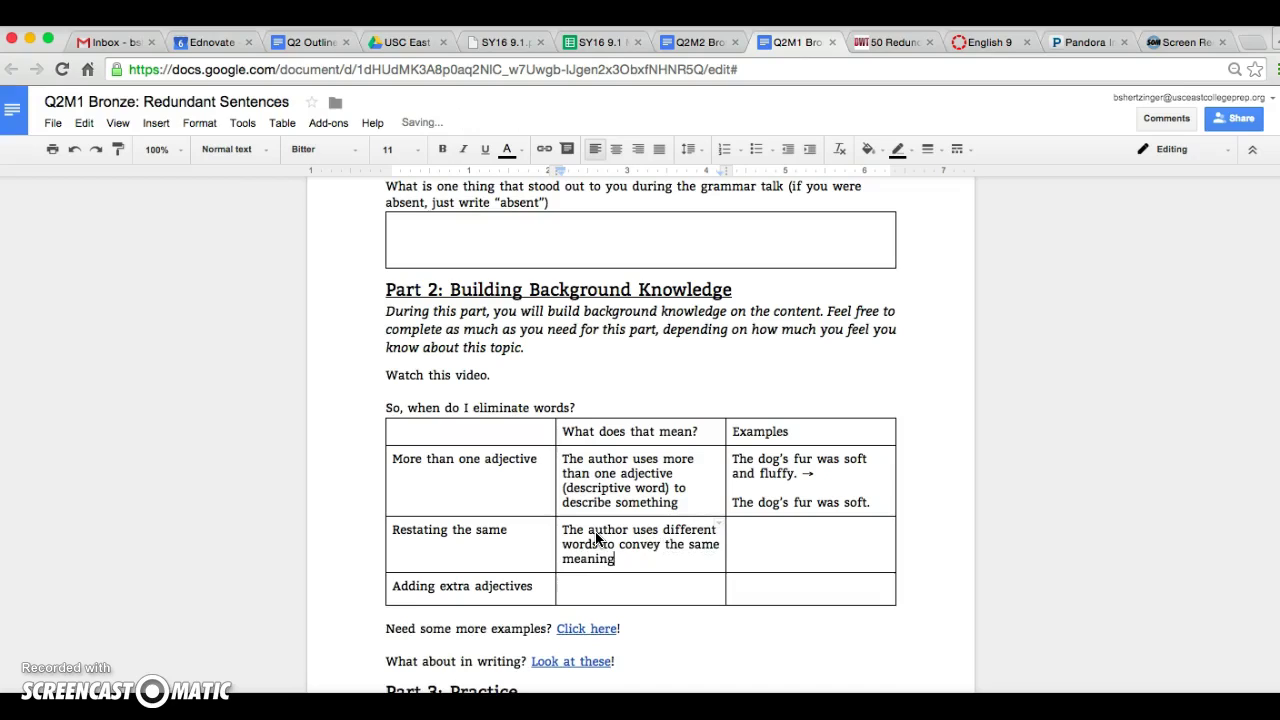
{"action": "type", "text": "."}
{"action": "left_click", "coordinate": [767, 537]}
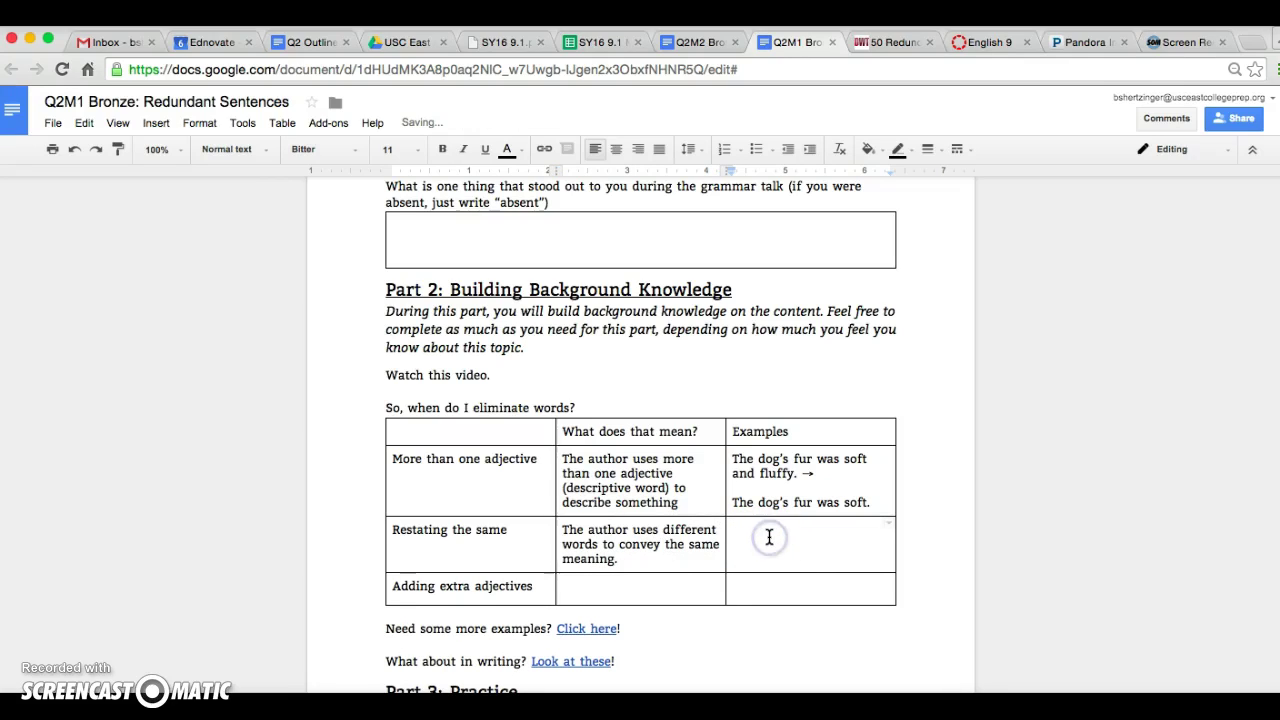
{"action": "type", "text": "The"}
{"action": "key", "text": "BackSpace"}
{"action": "key", "text": "BackSpace"}
{"action": "key", "text": "BackSpace"}
{"action": "type", "text": "My ehart was be"}
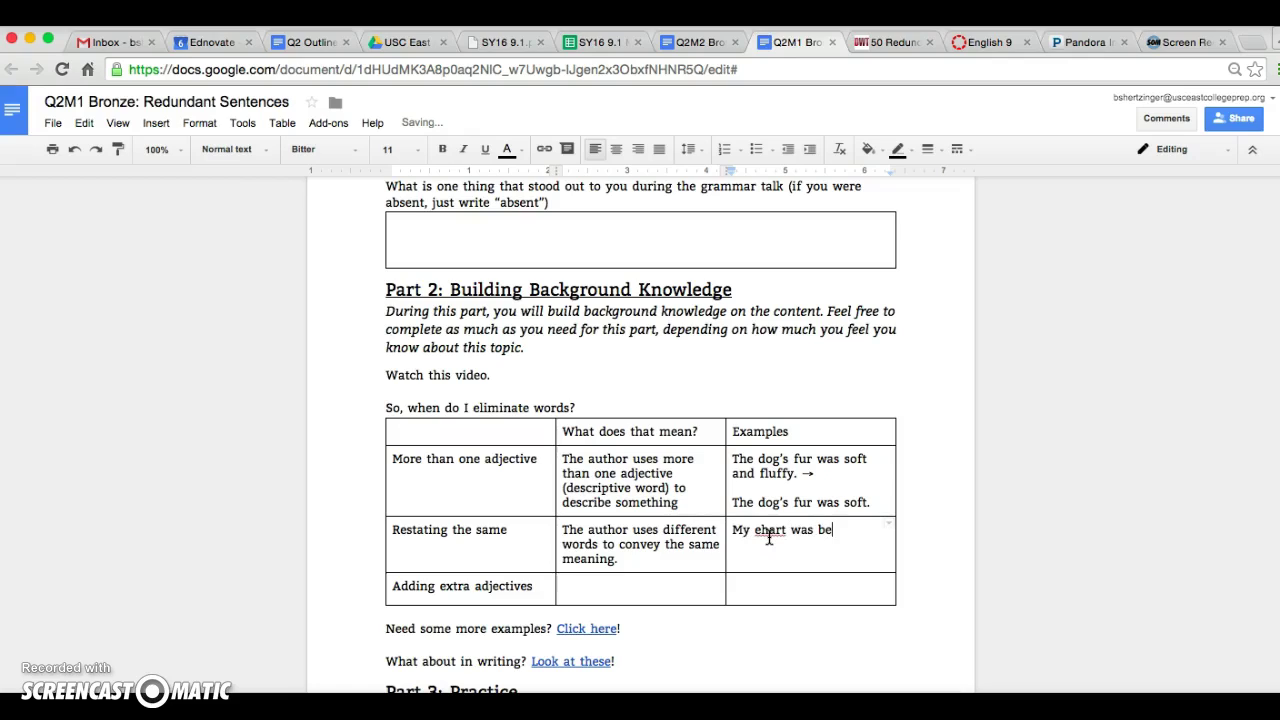
{"action": "type", "text": "ating"}
{"action": "key", "text": "BackSpace"}
{"action": "key", "text": "BackSpace"}
{"action": "key", "text": "BackSpace"}
{"action": "key", "text": "BackSpace"}
{"action": "key", "text": "BackSpace"}
{"action": "key", "text": "BackSpace"}
{"action": "key", "text": "BackSpace"}
{"action": "key", "text": "BackSpace"}
{"action": "key", "text": "BackSpace"}
{"action": "key", "text": "BackSpace"}
{"action": "key", "text": "BackSpace"}
{"action": "key", "text": "BackSpace"}
{"action": "key", "text": "BackSpace"}
{"action": "key", "text": "BackSpace"}
{"action": "key", "text": "BackSpace"}
{"action": "key", "text": "BackSpace"}
{"action": "key", "text": "BackSpace"}
{"action": "type", "text": "heart was beating fast and racing. "}
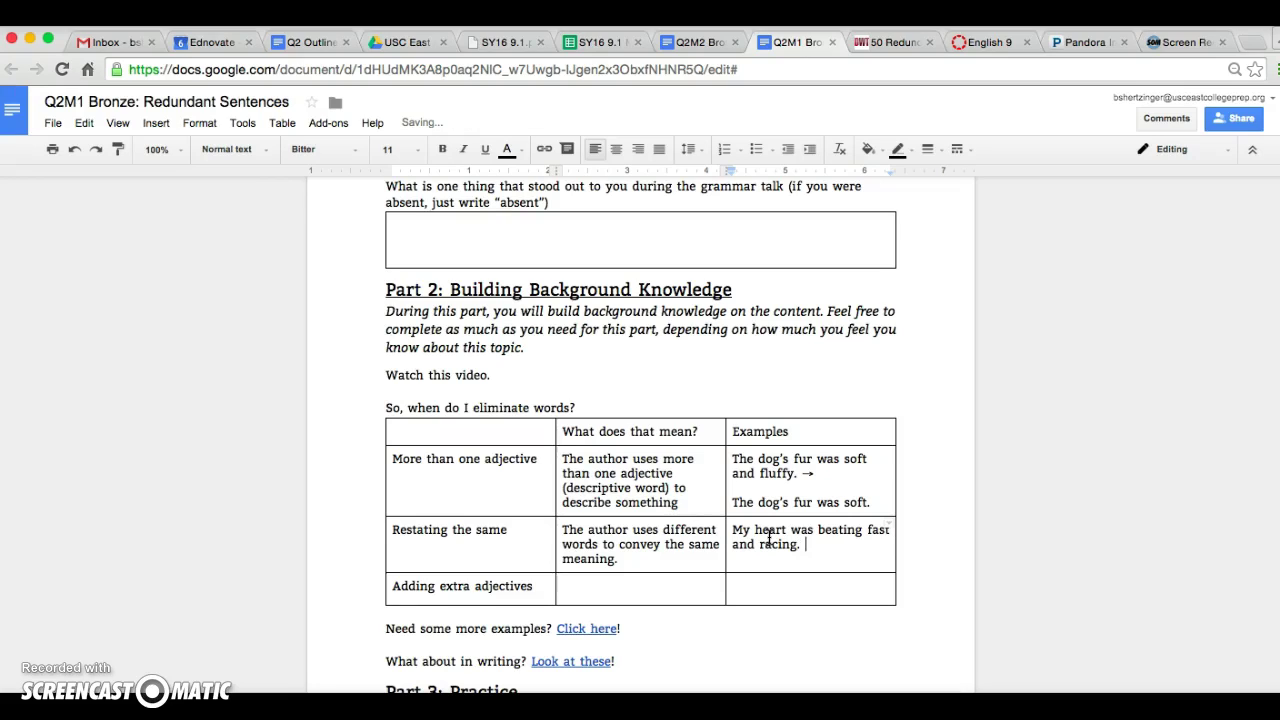
{"action": "type", "text": "->"}
{"action": "key", "text": "Return"}
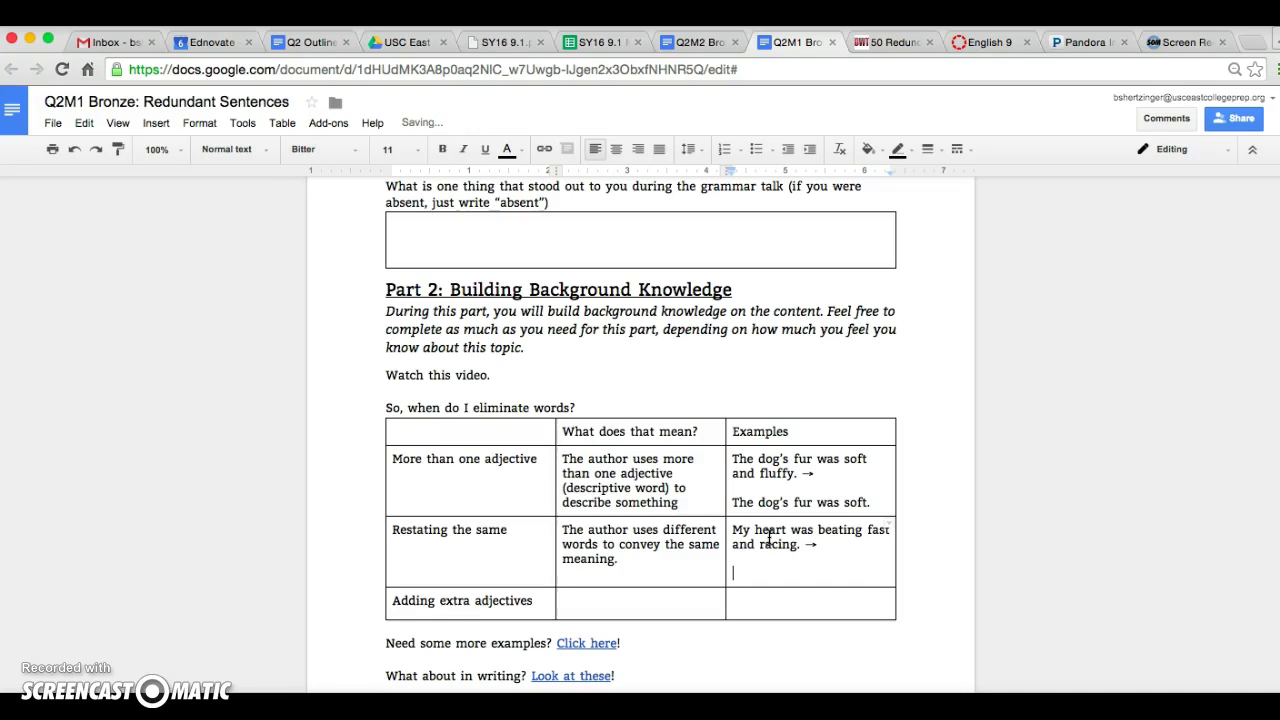
{"action": "type", "text": "My heart was racin"}
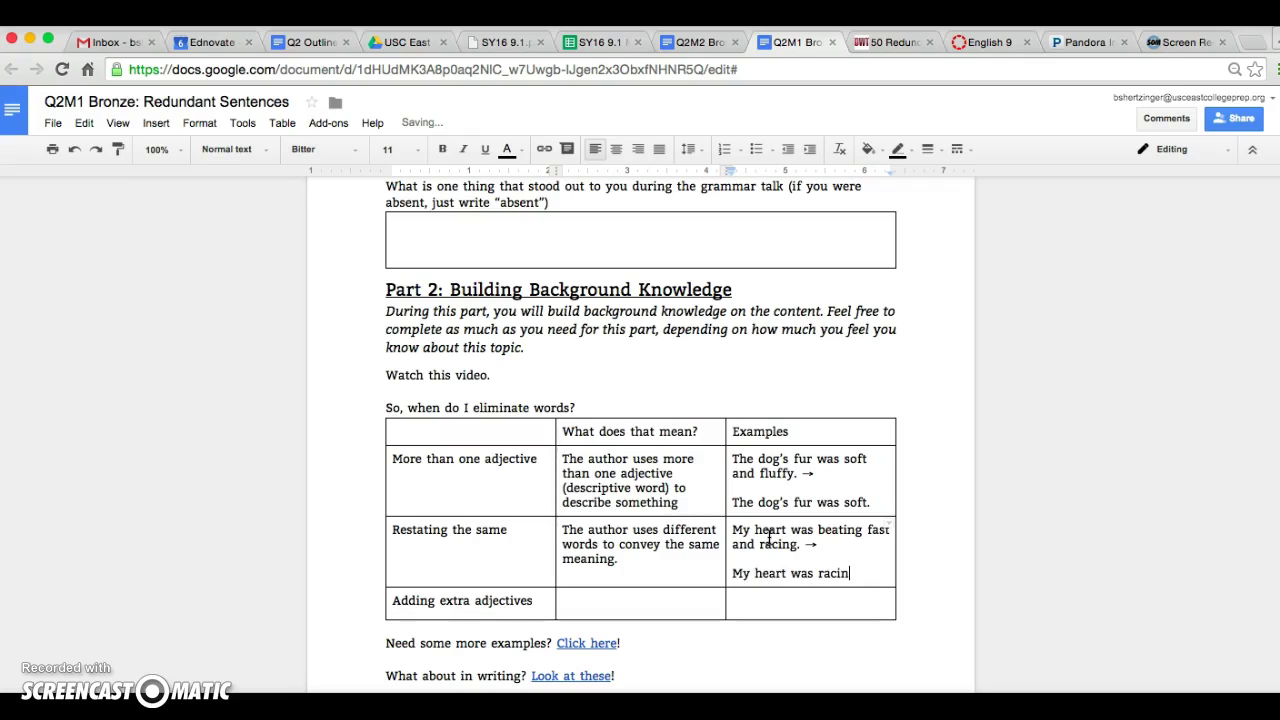
{"action": "type", "text": "g."}
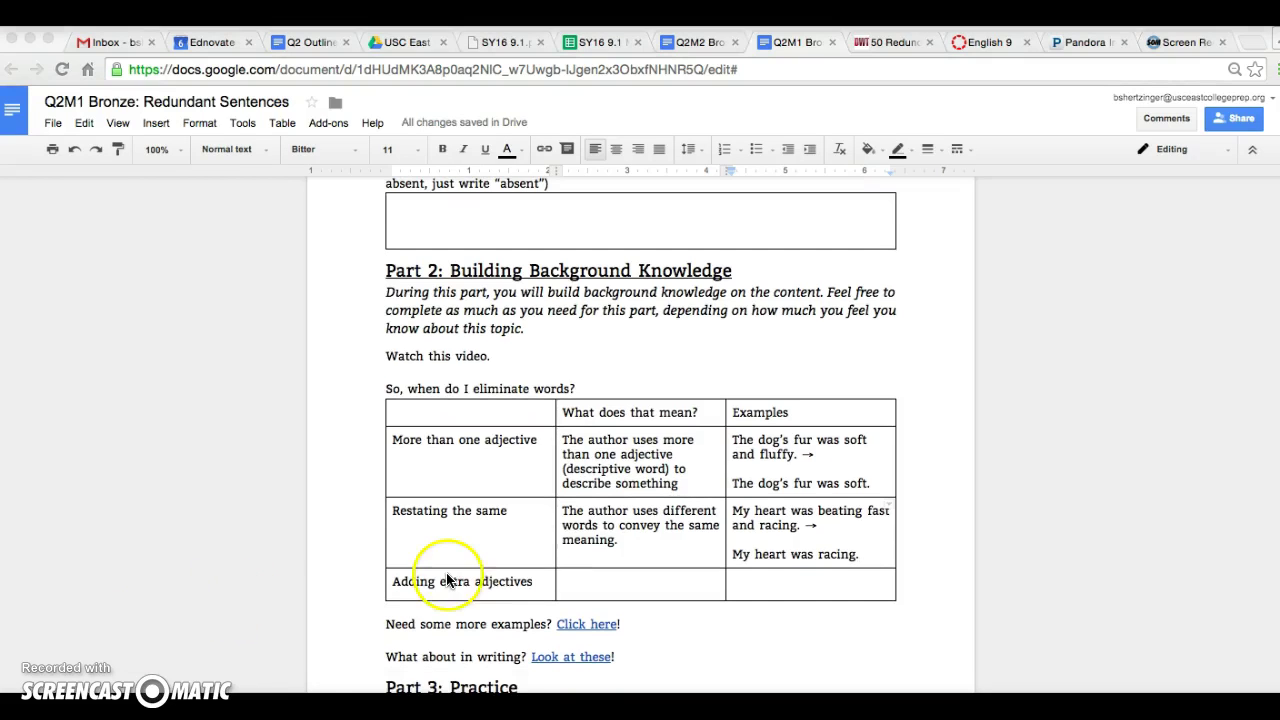
{"action": "scroll", "coordinate": [443, 586], "scroll_direction": "down", "scroll_amount": 1}
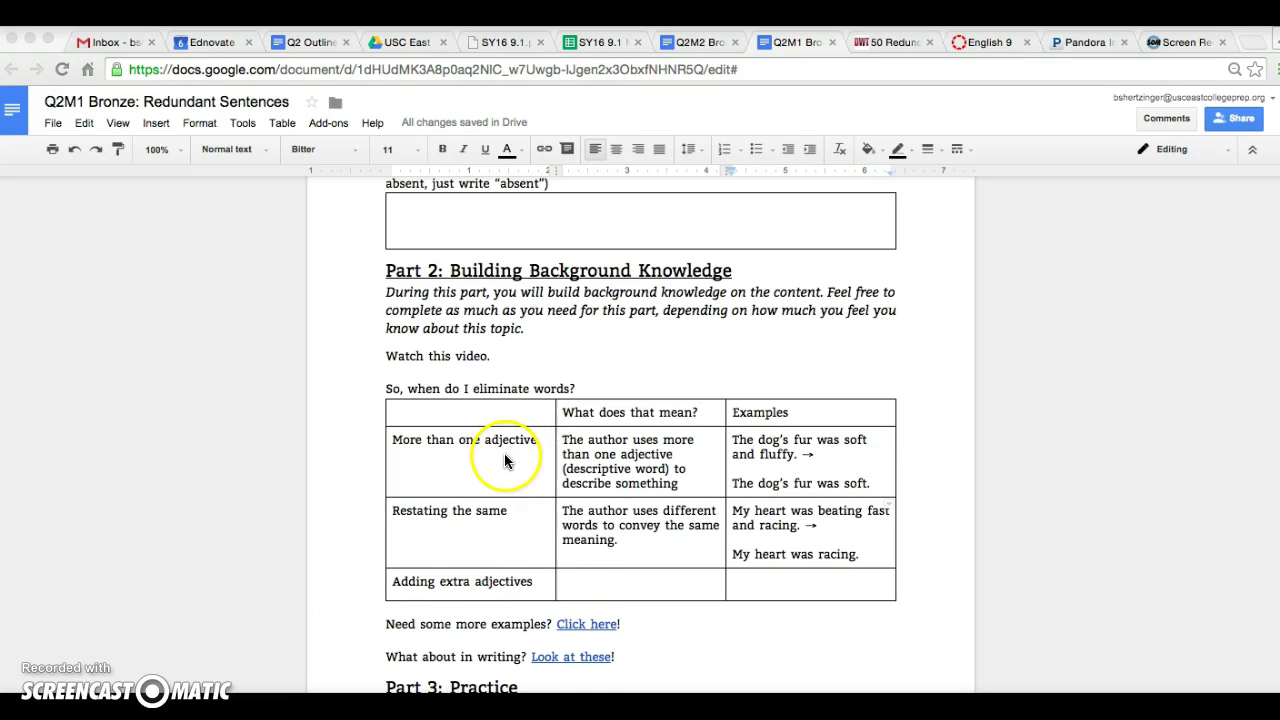
Enter the explanation 'On the ACT, the answer choices add extra details.'
{"action": "left_click", "coordinate": [595, 594]}
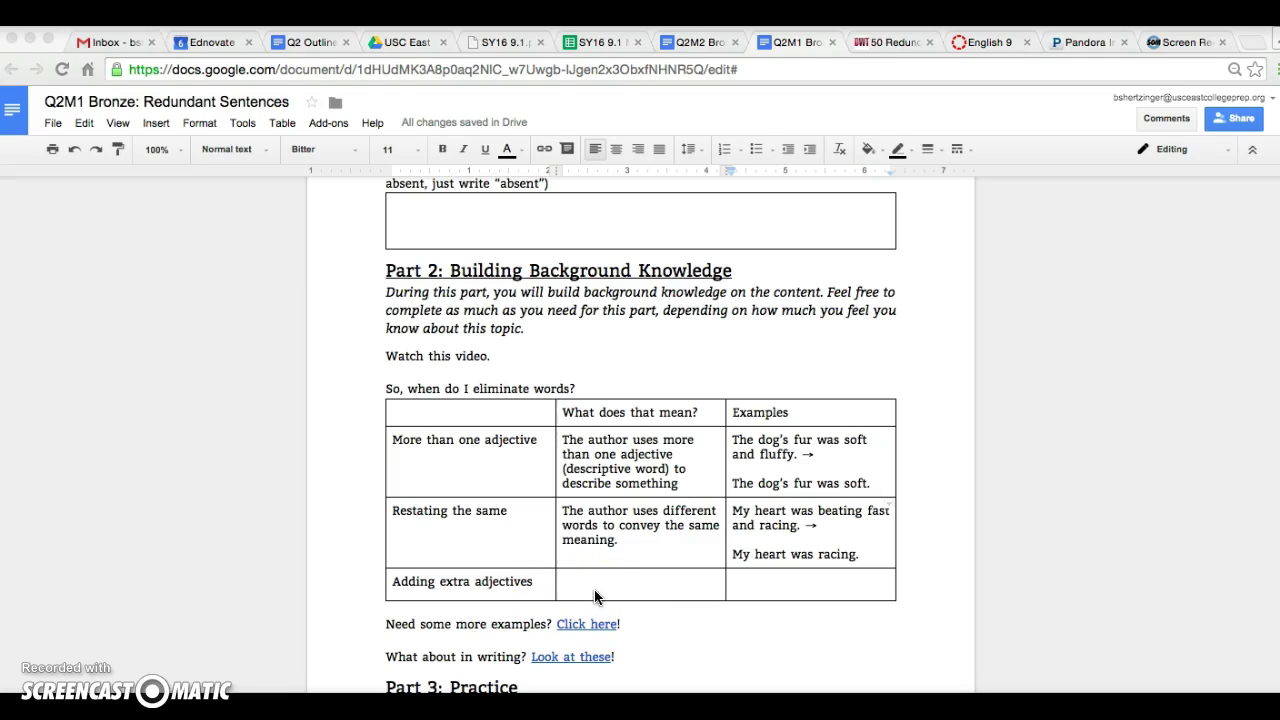
{"action": "left_click", "coordinate": [608, 585]}
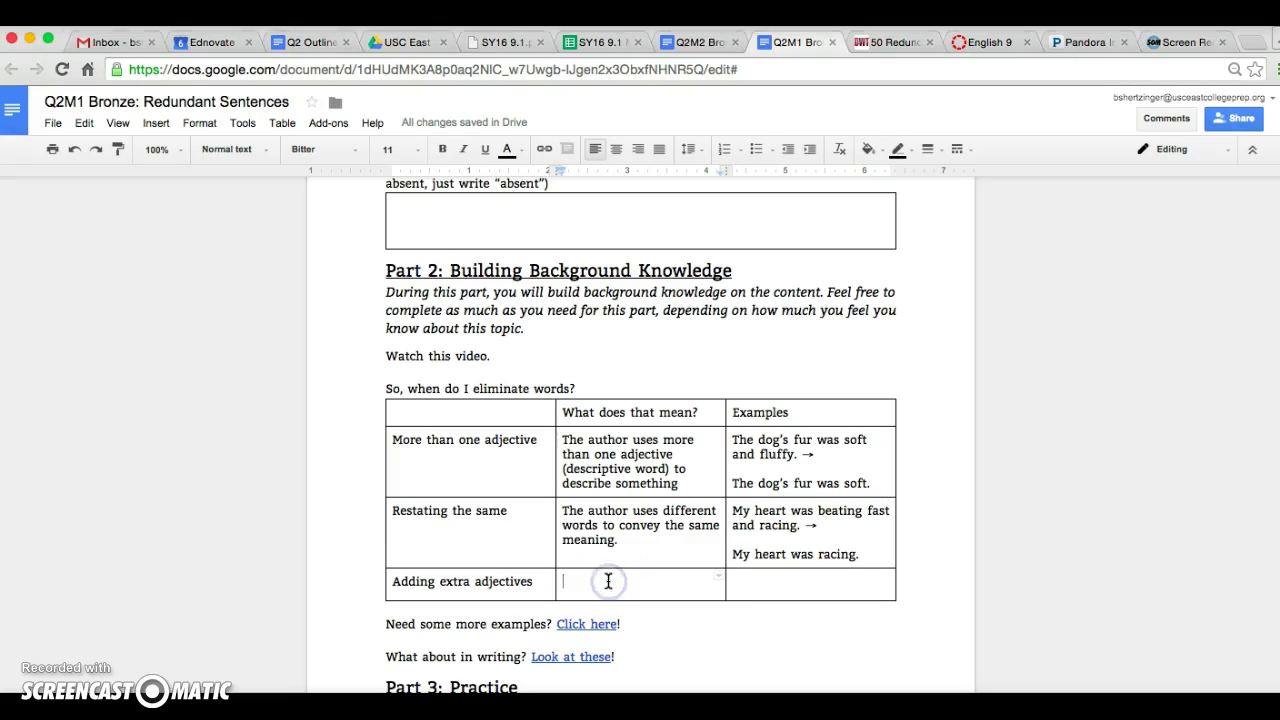
{"action": "type", "text": "ON"}
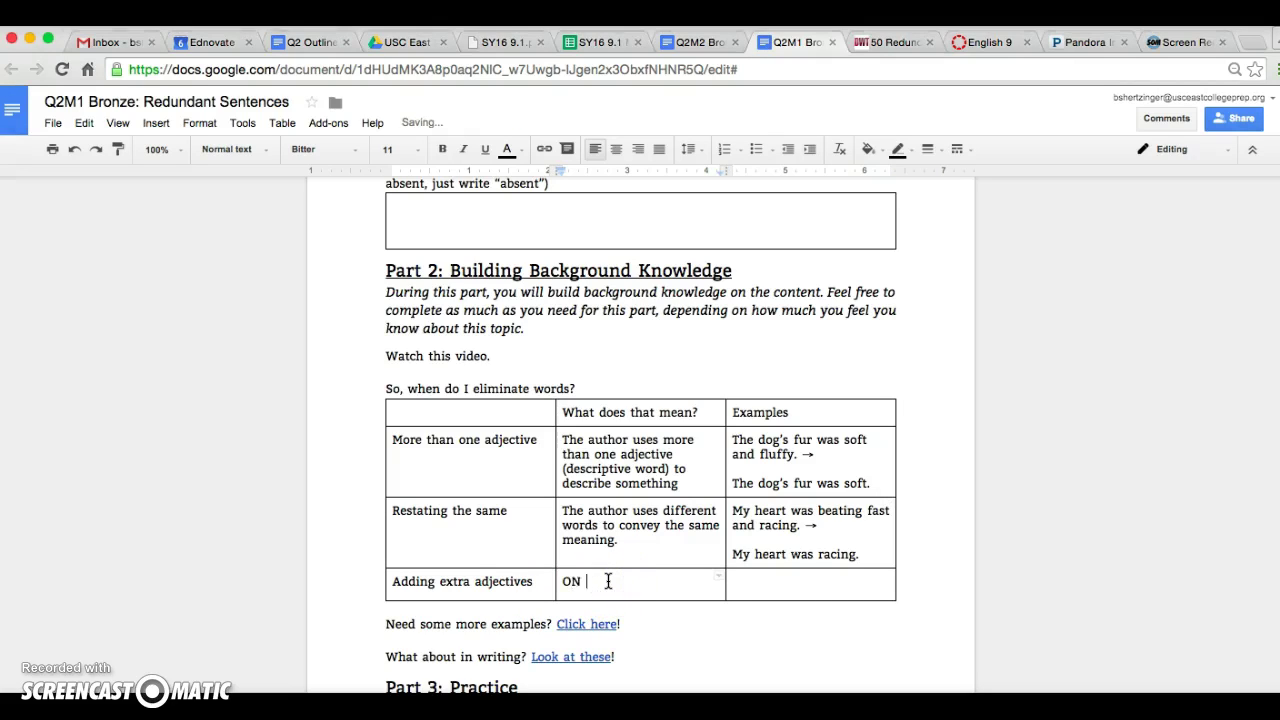
{"action": "key", "text": "BackSpace"}
{"action": "type", "text": "n the A"}
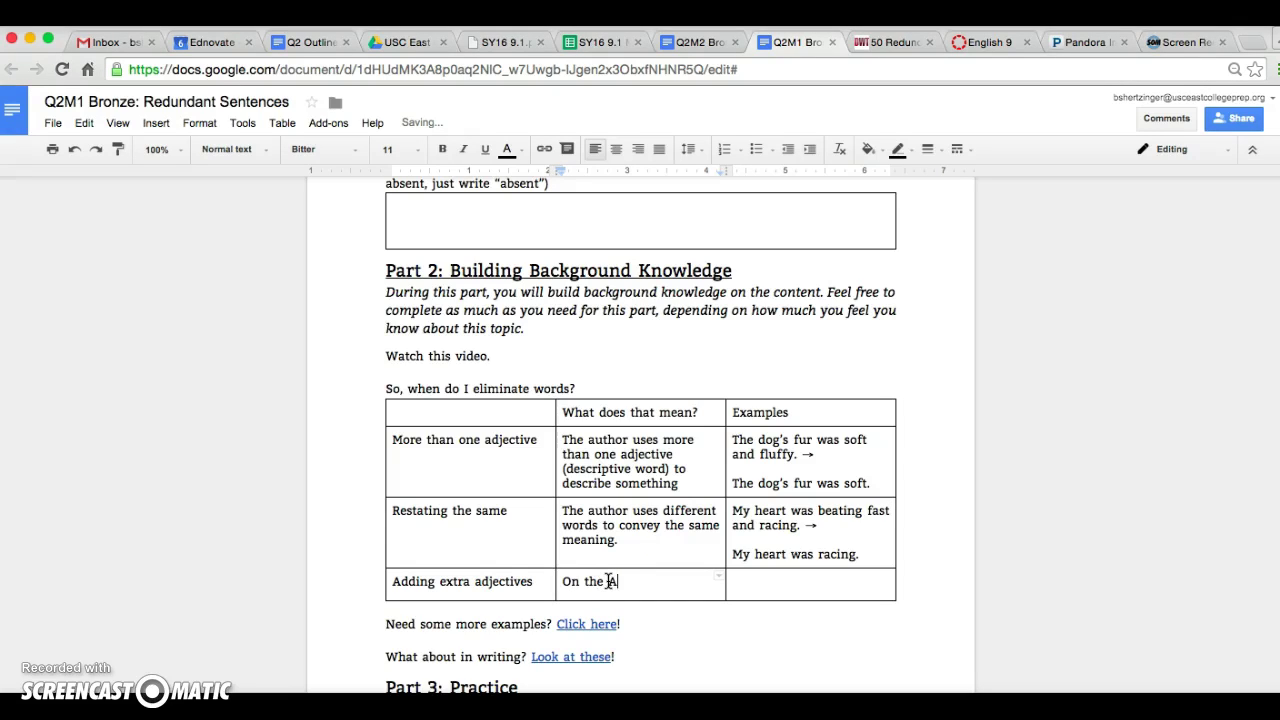
{"action": "type", "text": "CT. the answer choices a"}
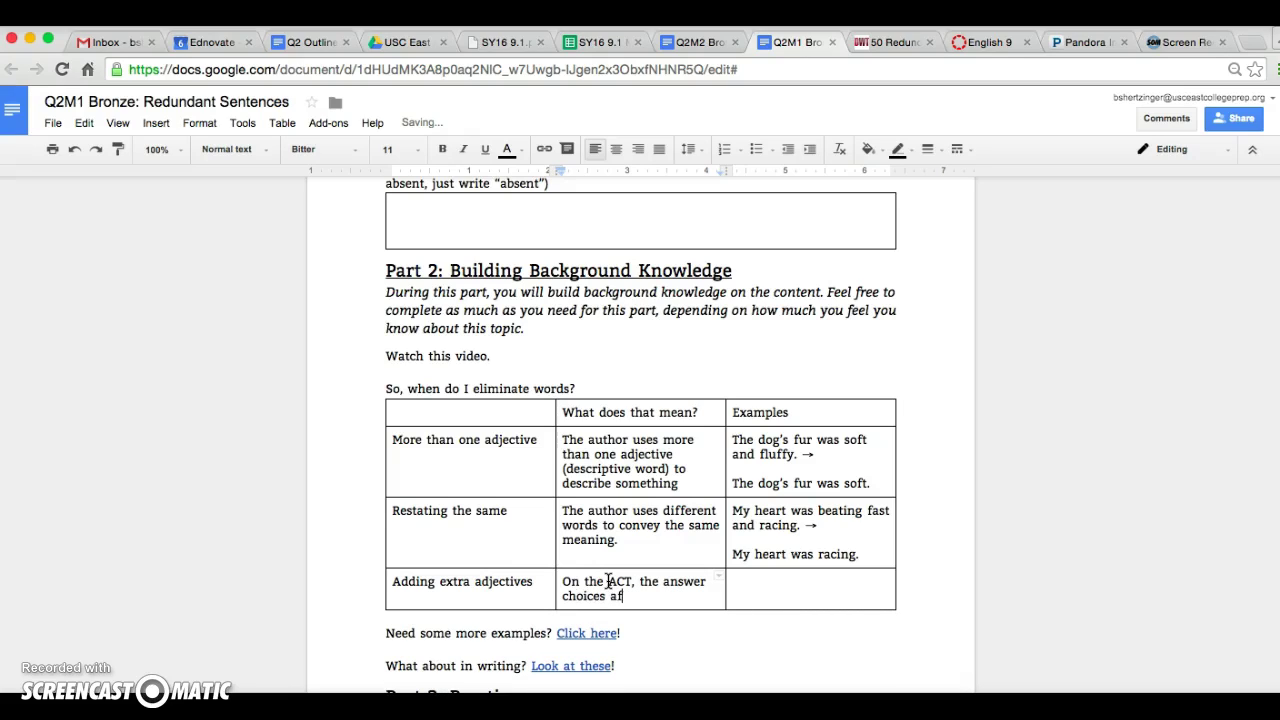
{"action": "type", "text": "dd extra details."}
Add 'I smiled.' with choices a. same as is, I smiled and grinned, I showed my teeth and smiled
{"action": "key", "text": "Tab"}
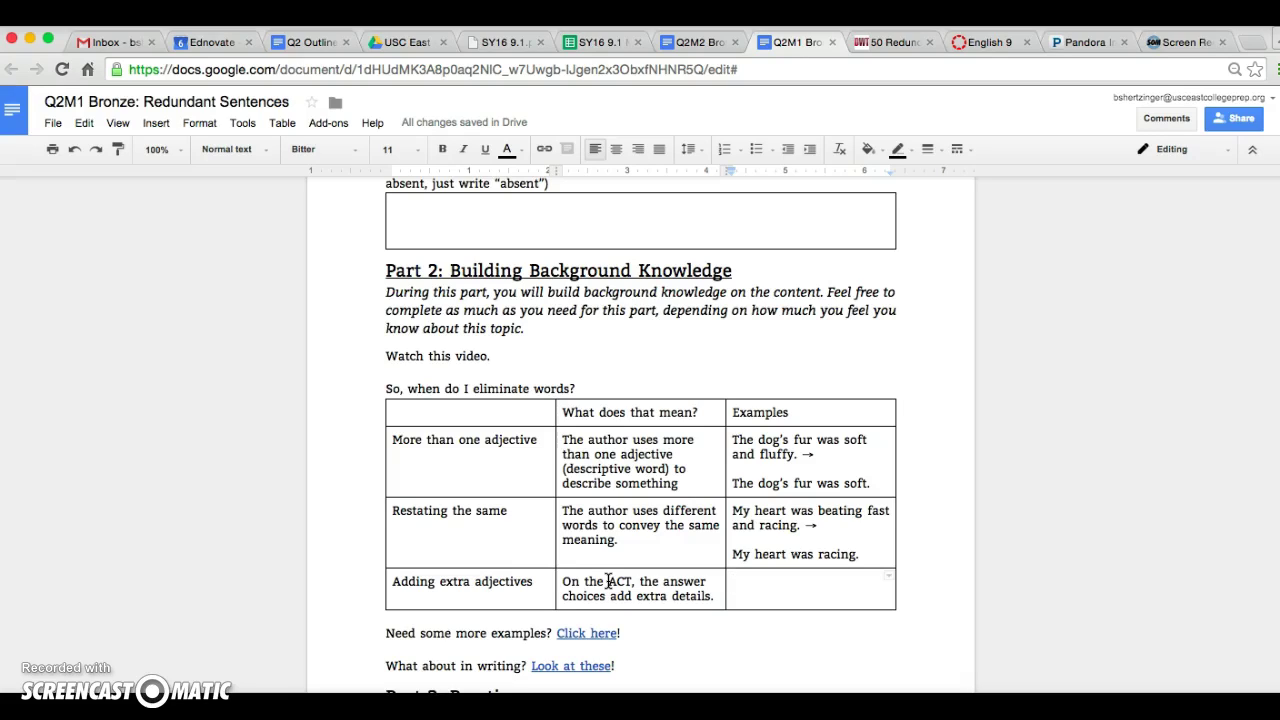
{"action": "type", "text": "I smiled."}
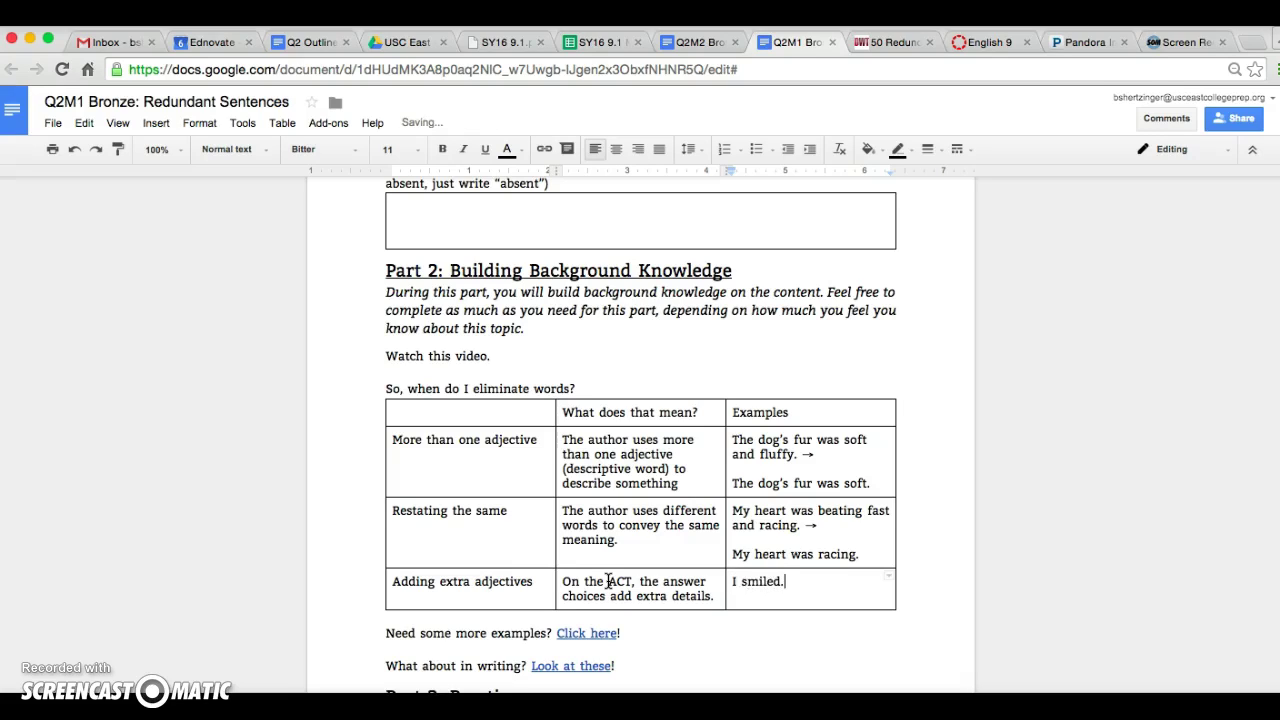
{"action": "key", "text": "Return"}
{"action": "type", "text": "a. same as "}
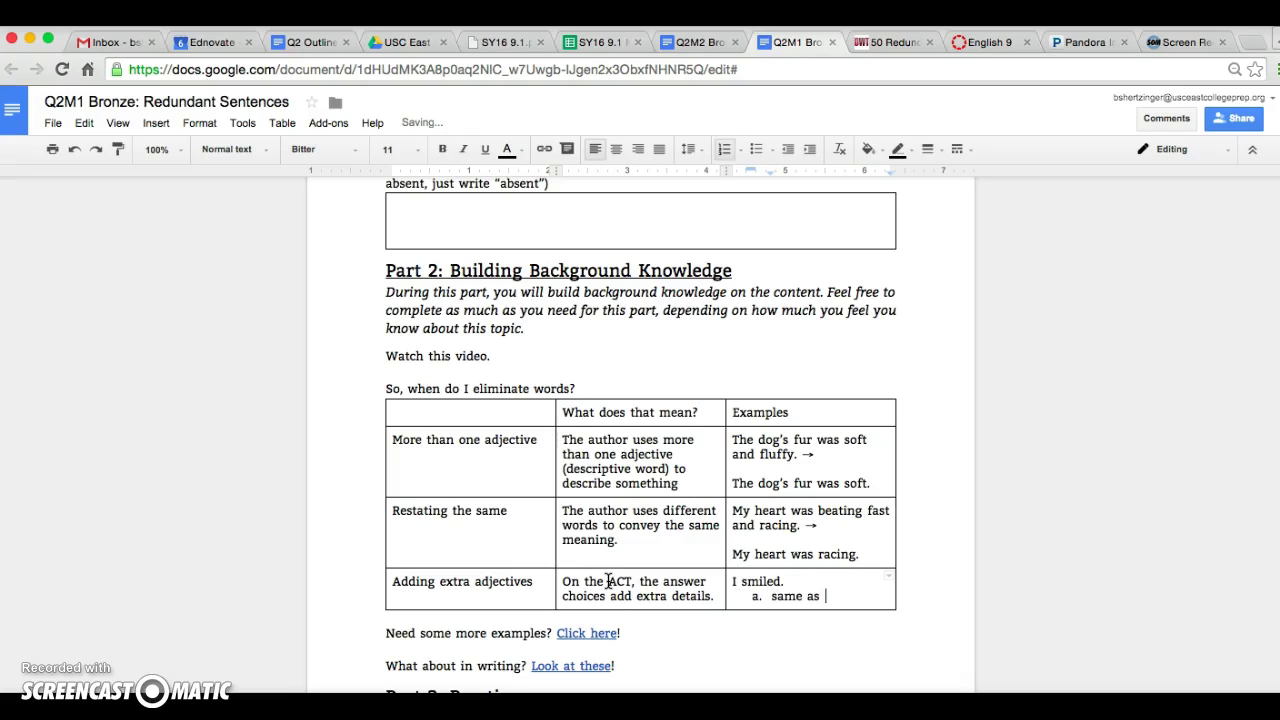
{"action": "type", "text": "is"}
{"action": "key", "text": "Return"}
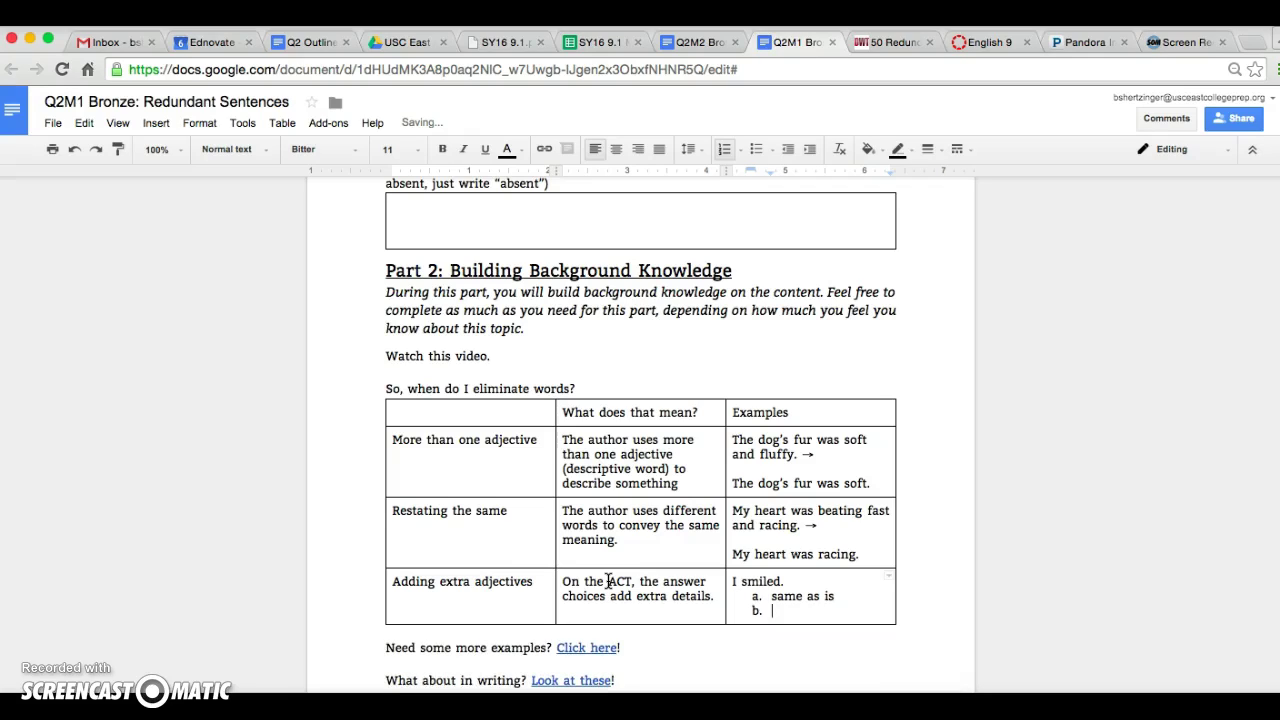
{"action": "type", "text": "I smiled and grinned"}
{"action": "key", "text": "Return"}
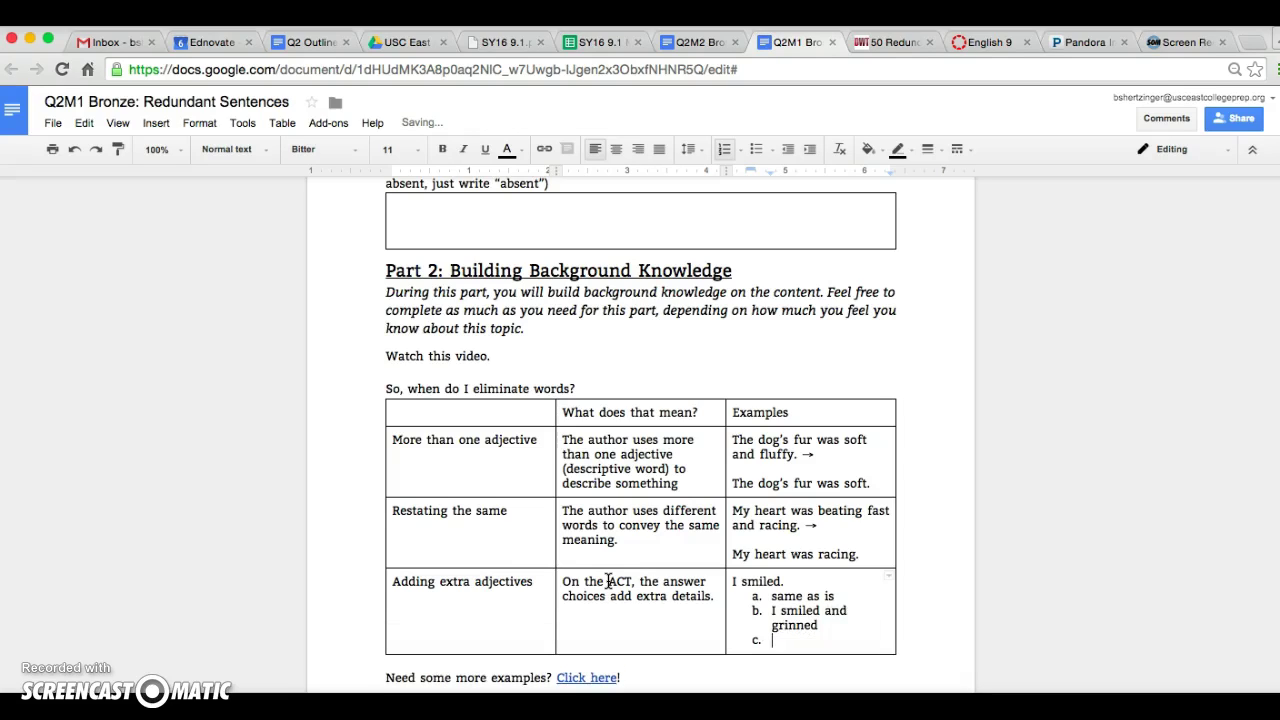
{"action": "type", "text": "I showed my teeth and "}
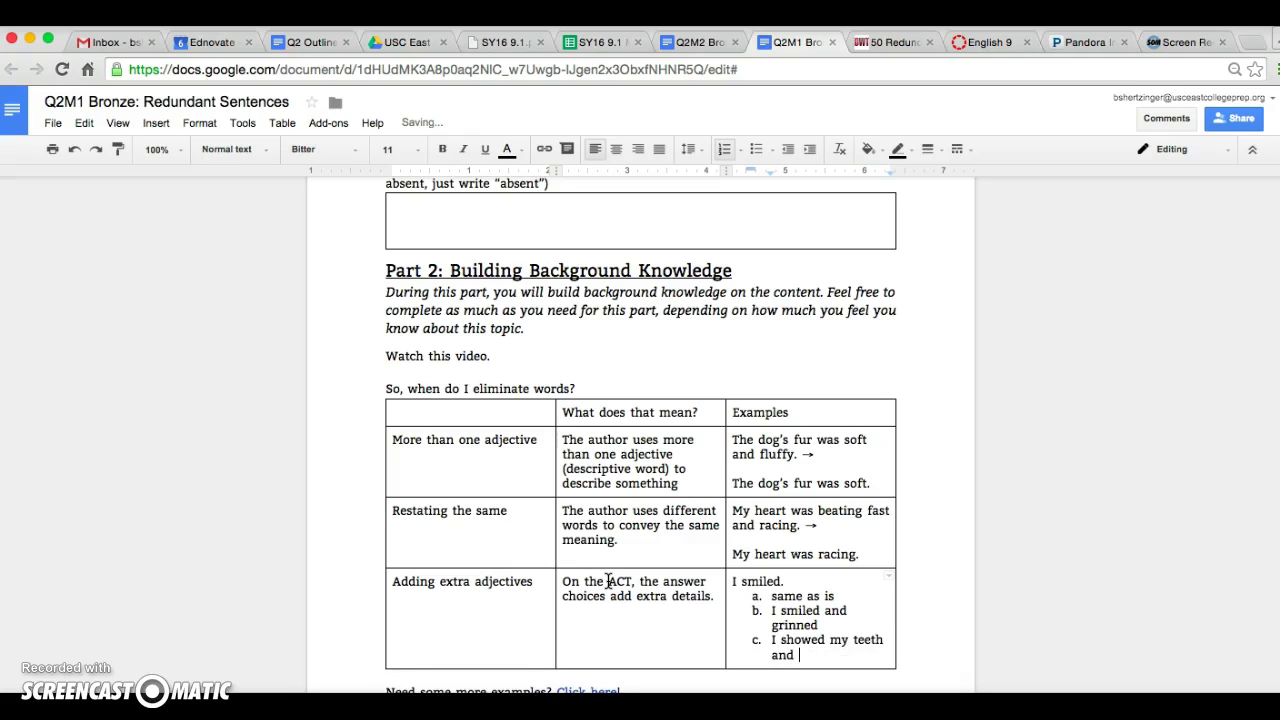
{"action": "type", "text": "smiled."}
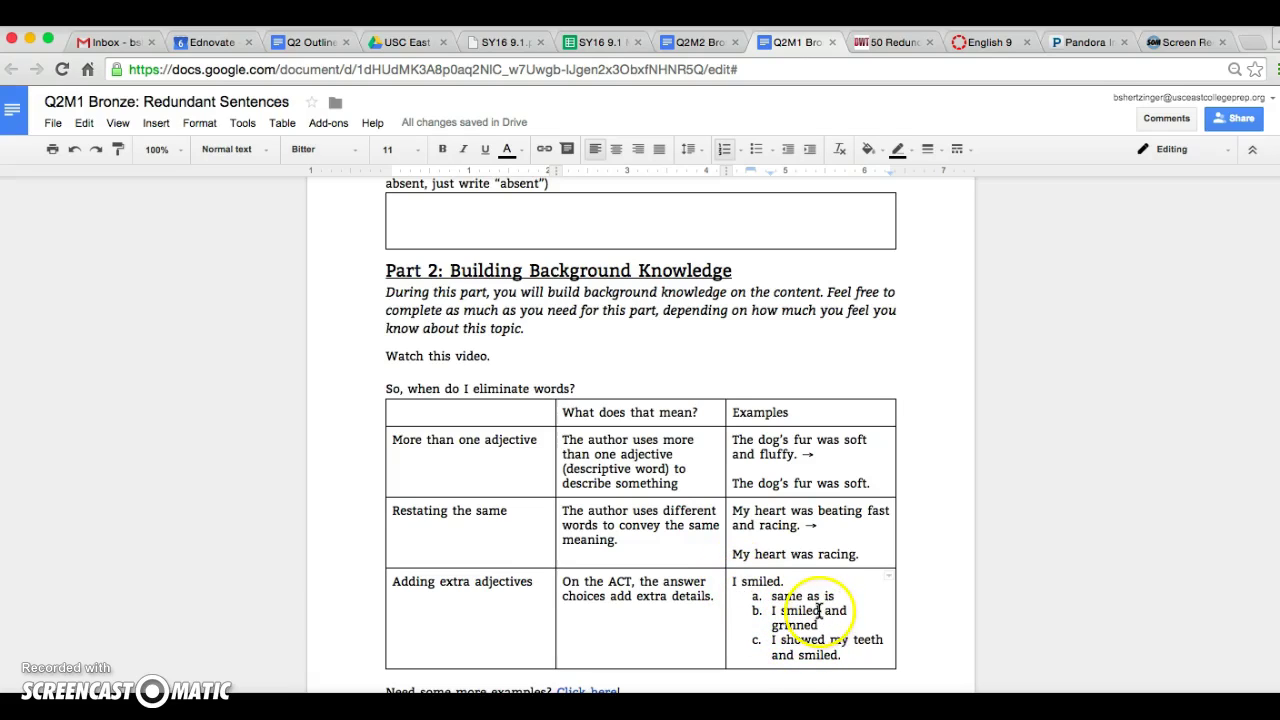
Bold the answer choice 'same as is' in list item a
{"action": "left_click_drag", "start_coordinate": [845, 595], "coordinate": [747, 597]}
{"action": "key", "text": "super+b"}
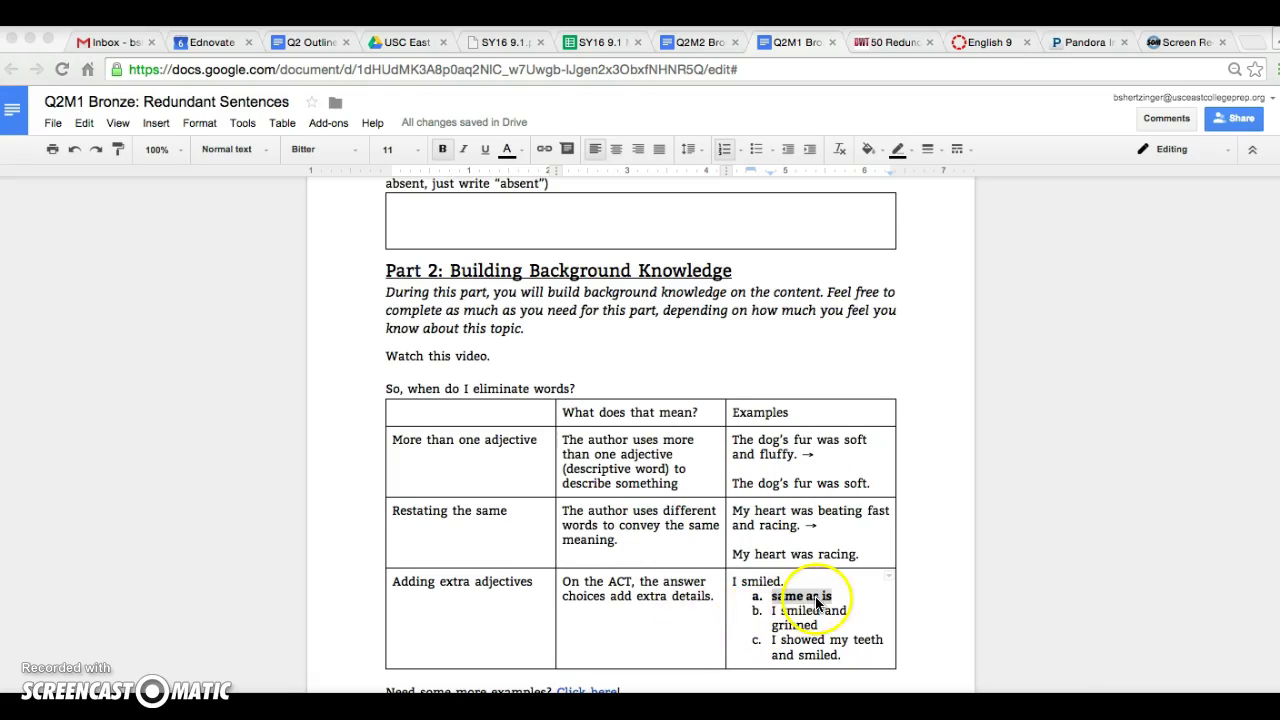
Scroll past the table to the Part 3: Practice exercises such as 'Added bonus'
{"action": "scroll", "coordinate": [815, 500], "scroll_direction": "down", "scroll_amount": 2}
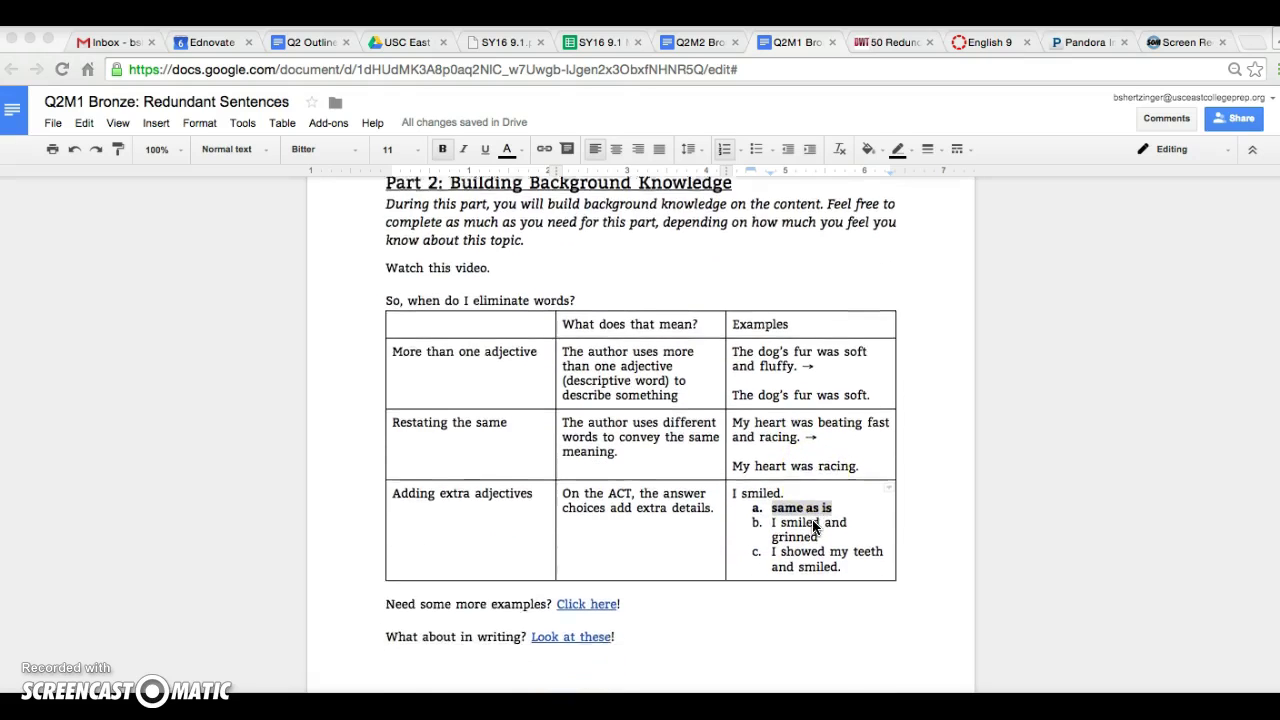
{"action": "scroll", "coordinate": [813, 522], "scroll_direction": "down", "scroll_amount": 2}
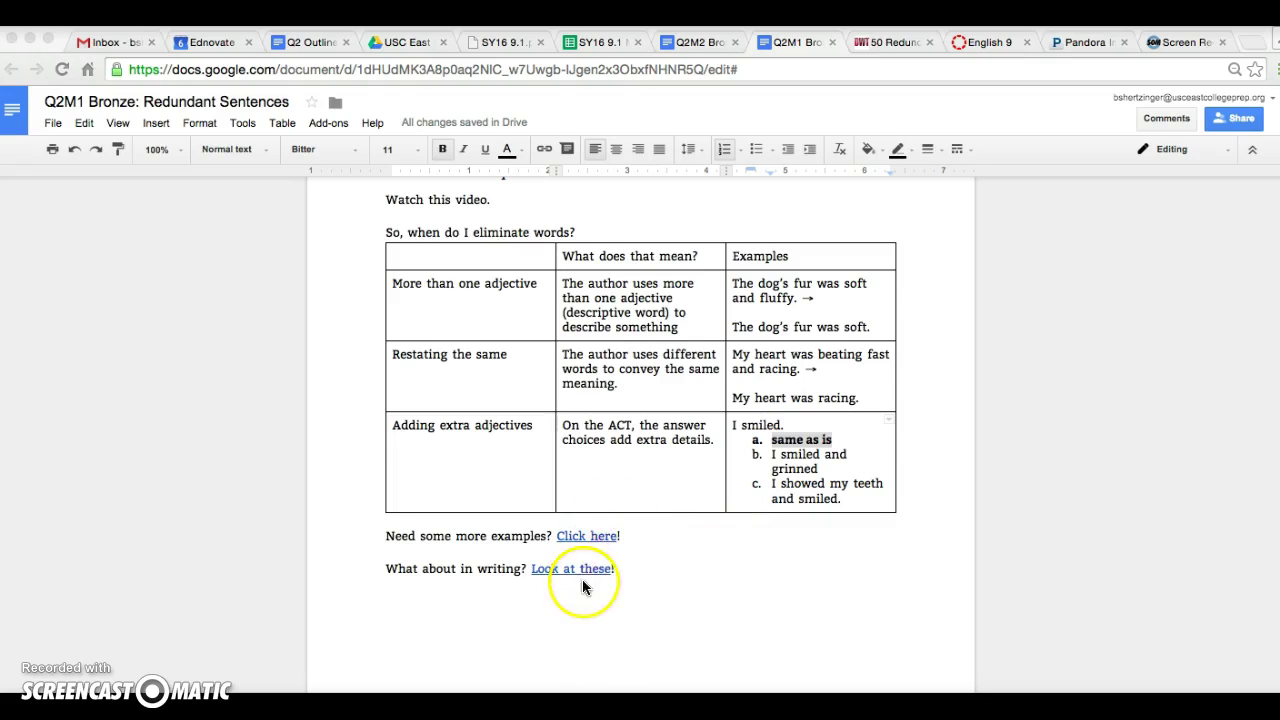
{"action": "scroll", "coordinate": [695, 550], "scroll_direction": "down", "scroll_amount": 6}
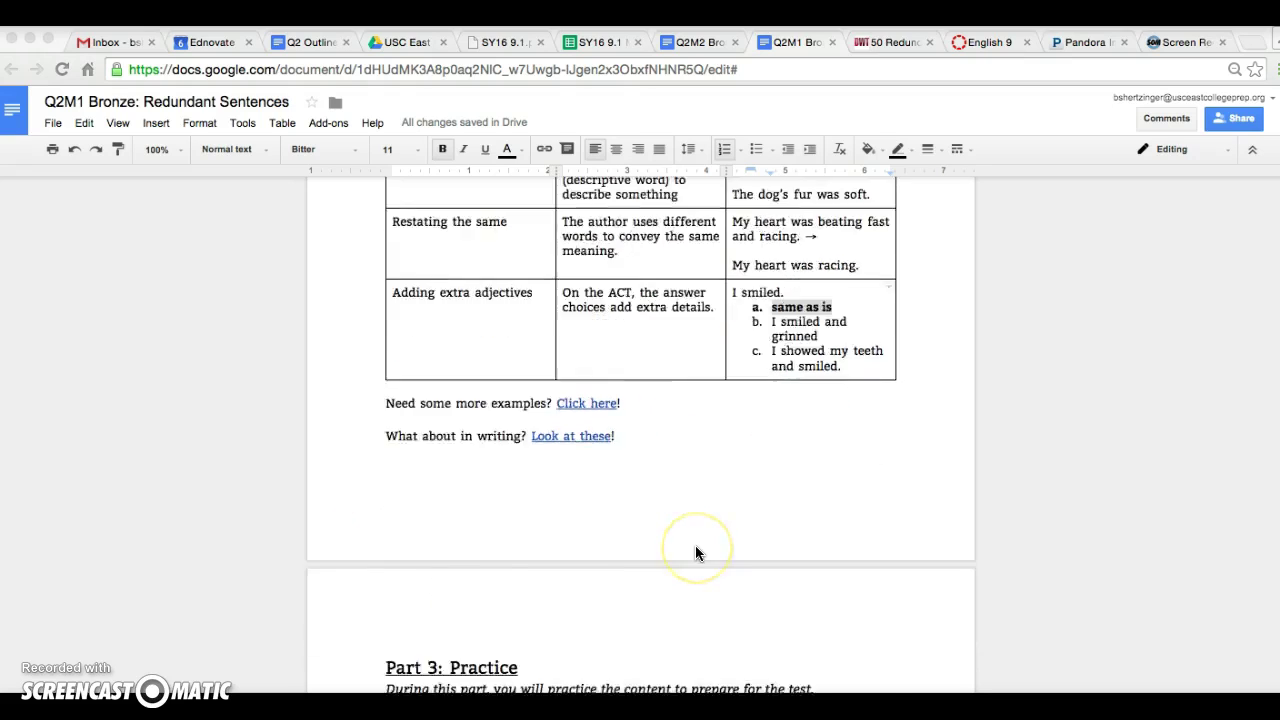
{"action": "scroll", "coordinate": [709, 400], "scroll_direction": "up", "scroll_amount": 2}
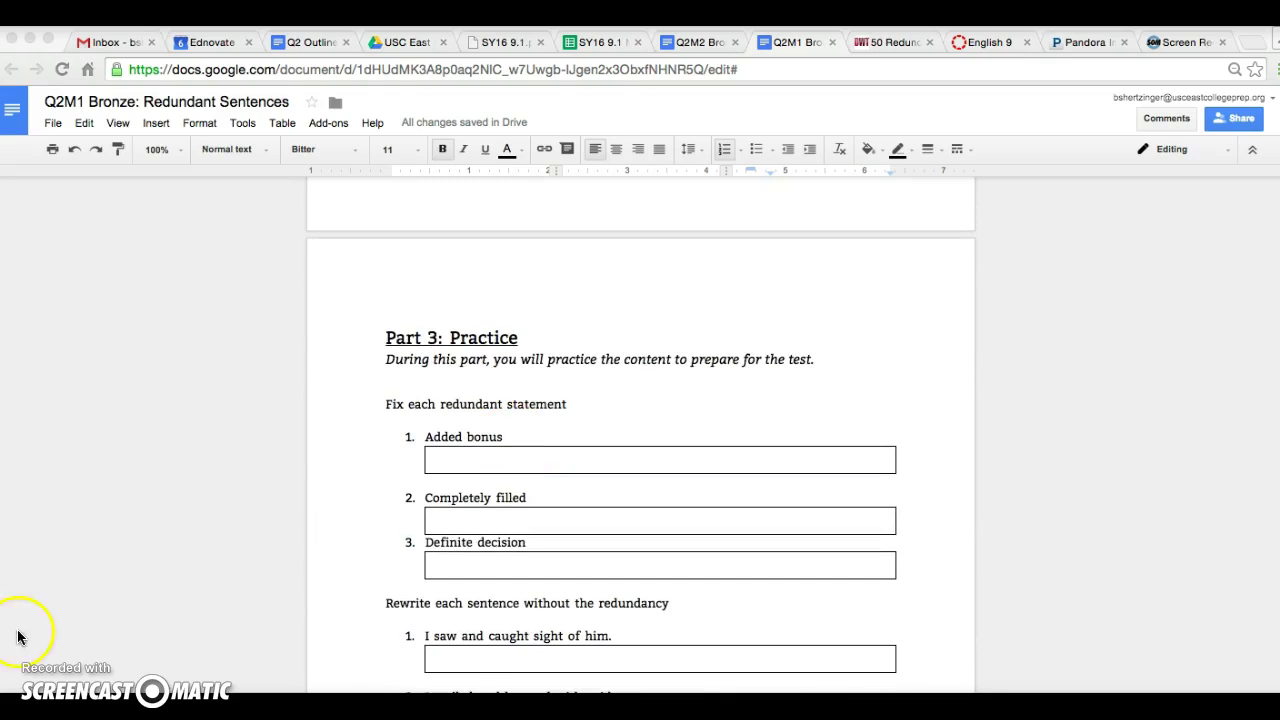